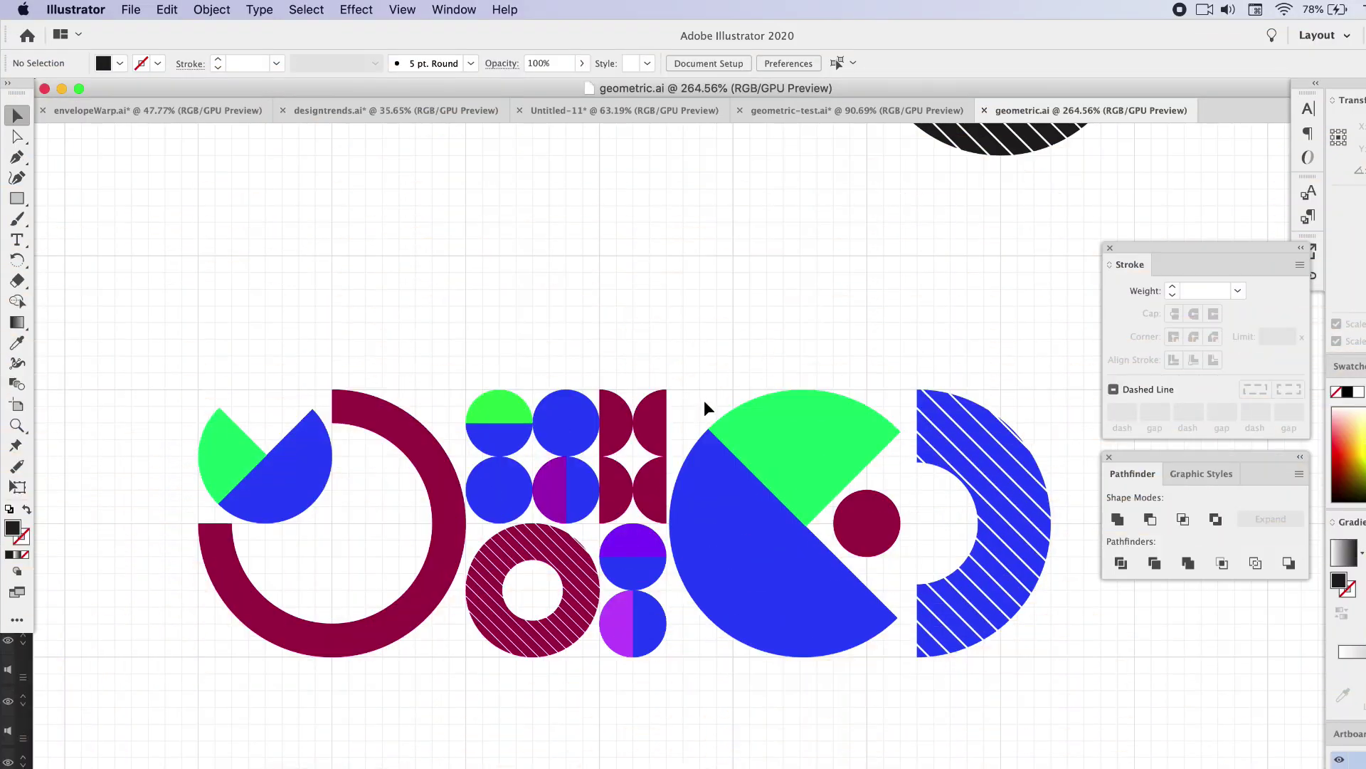
Step: Show the document grid on the canvas and turn on Snap to Point from the View menu
{"action": "scroll", "coordinate": [703, 400], "scroll_direction": "up", "scroll_amount": 3}
{"action": "scroll", "coordinate": [476, 442], "scroll_direction": "up", "scroll_amount": 10}
{"action": "scroll", "coordinate": [476, 441], "scroll_direction": "left", "scroll_amount": 5}
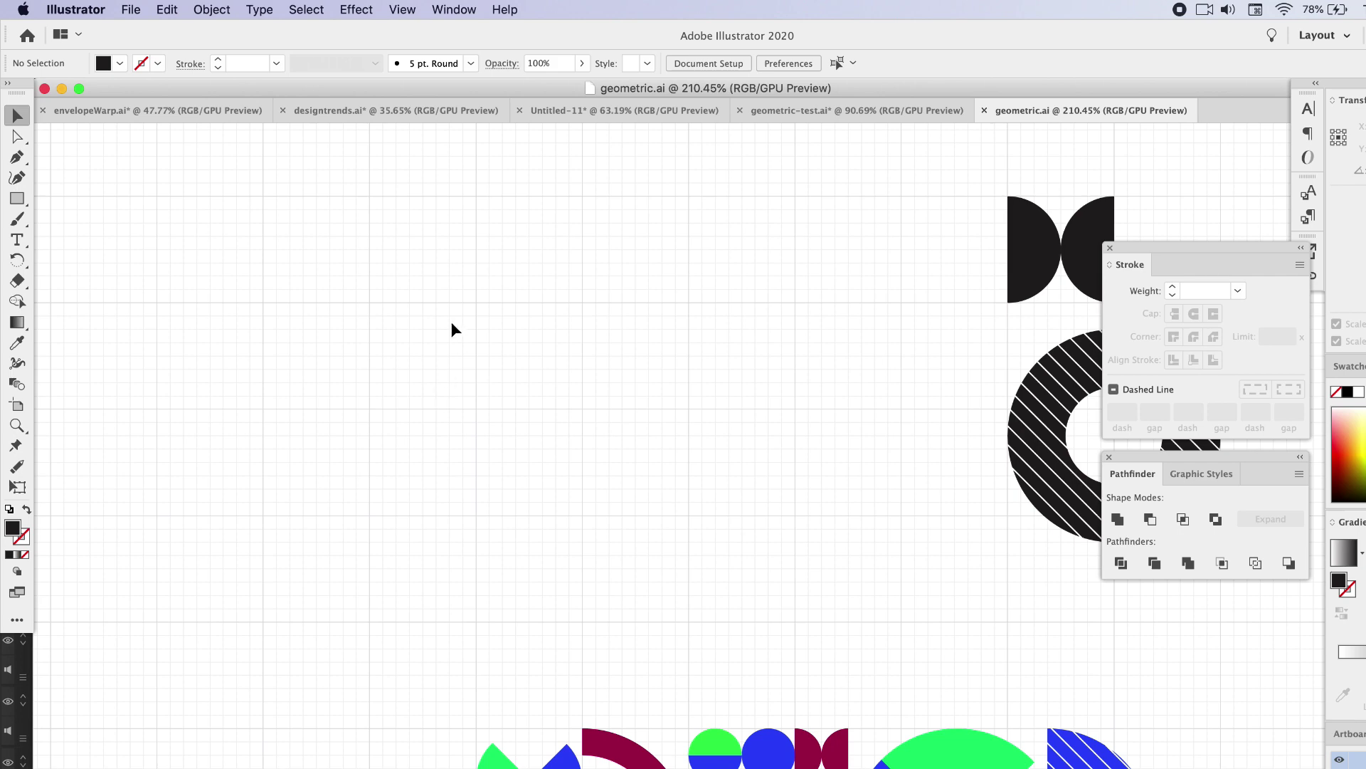
{"action": "key", "text": "super+apostrophe"}
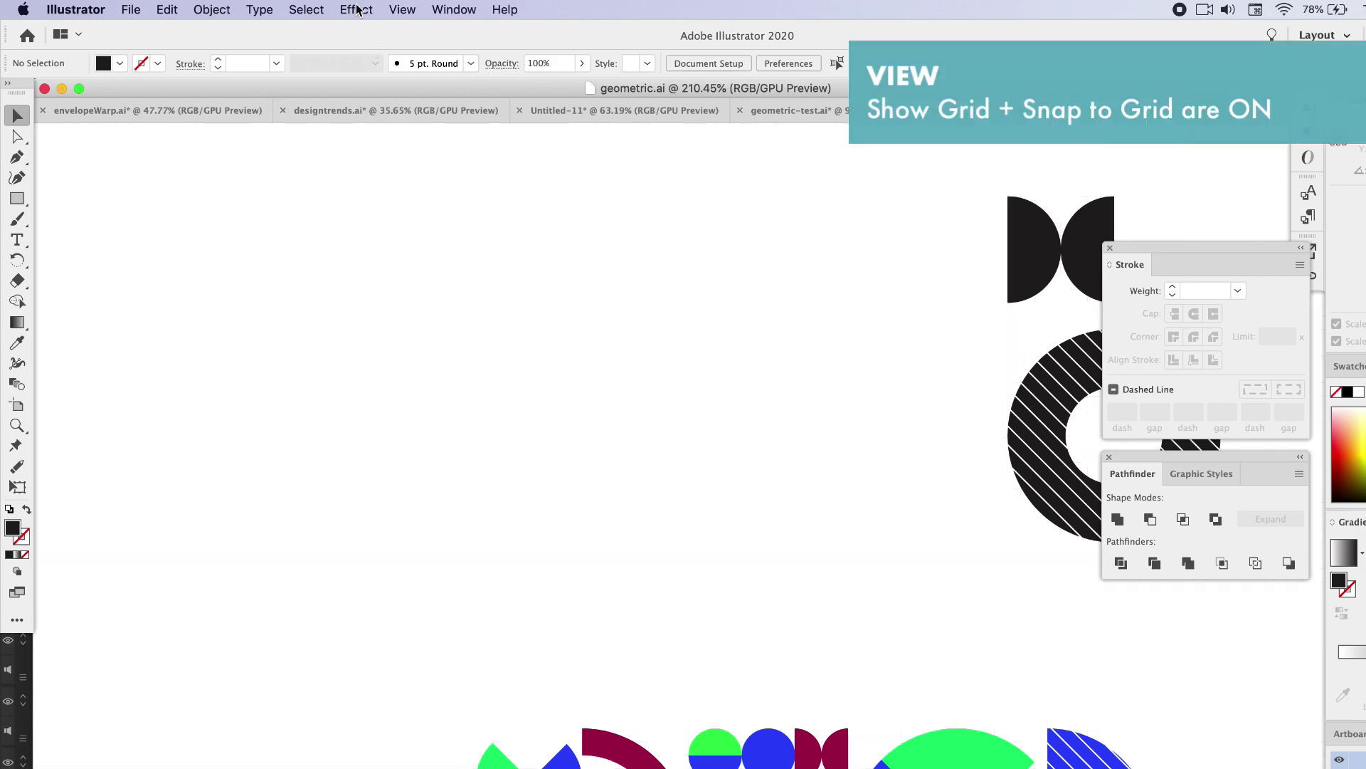
{"action": "left_click", "coordinate": [395, 7]}
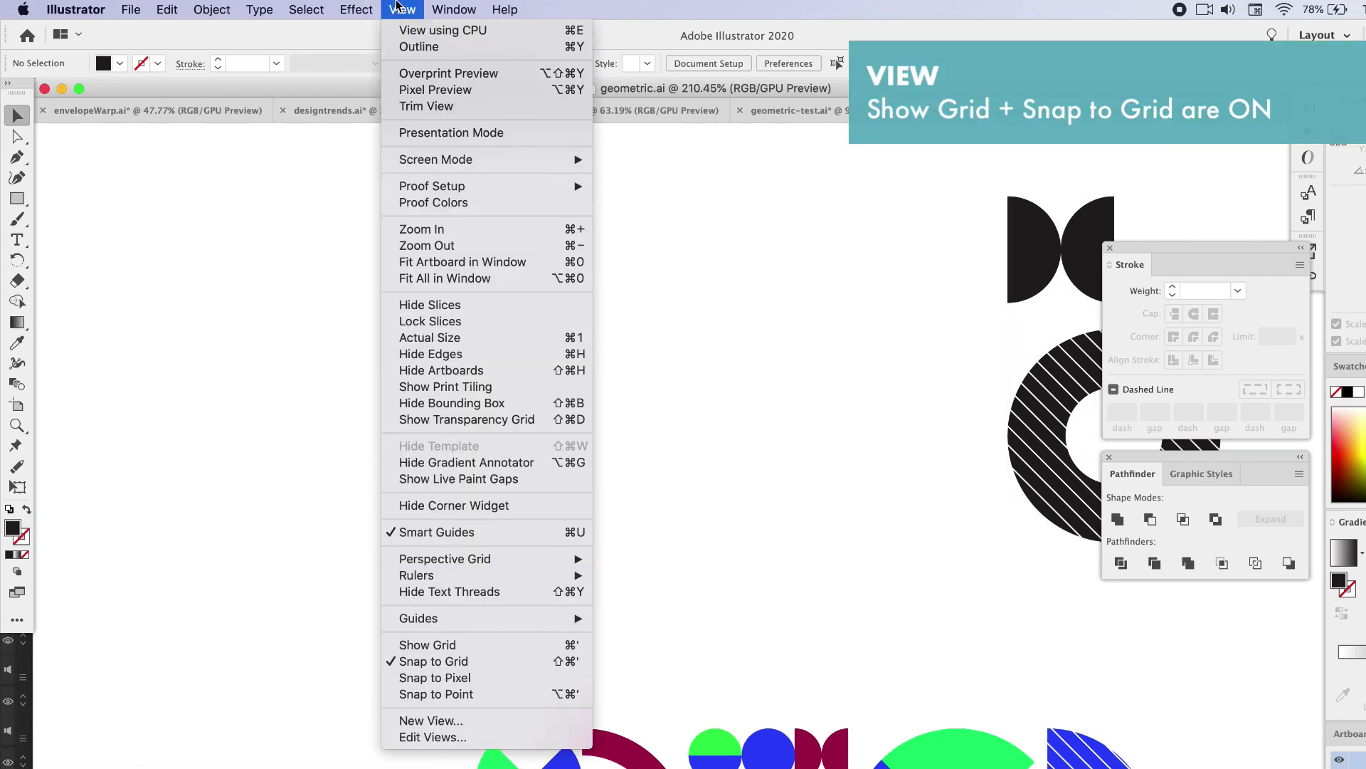
{"action": "left_click", "coordinate": [495, 646]}
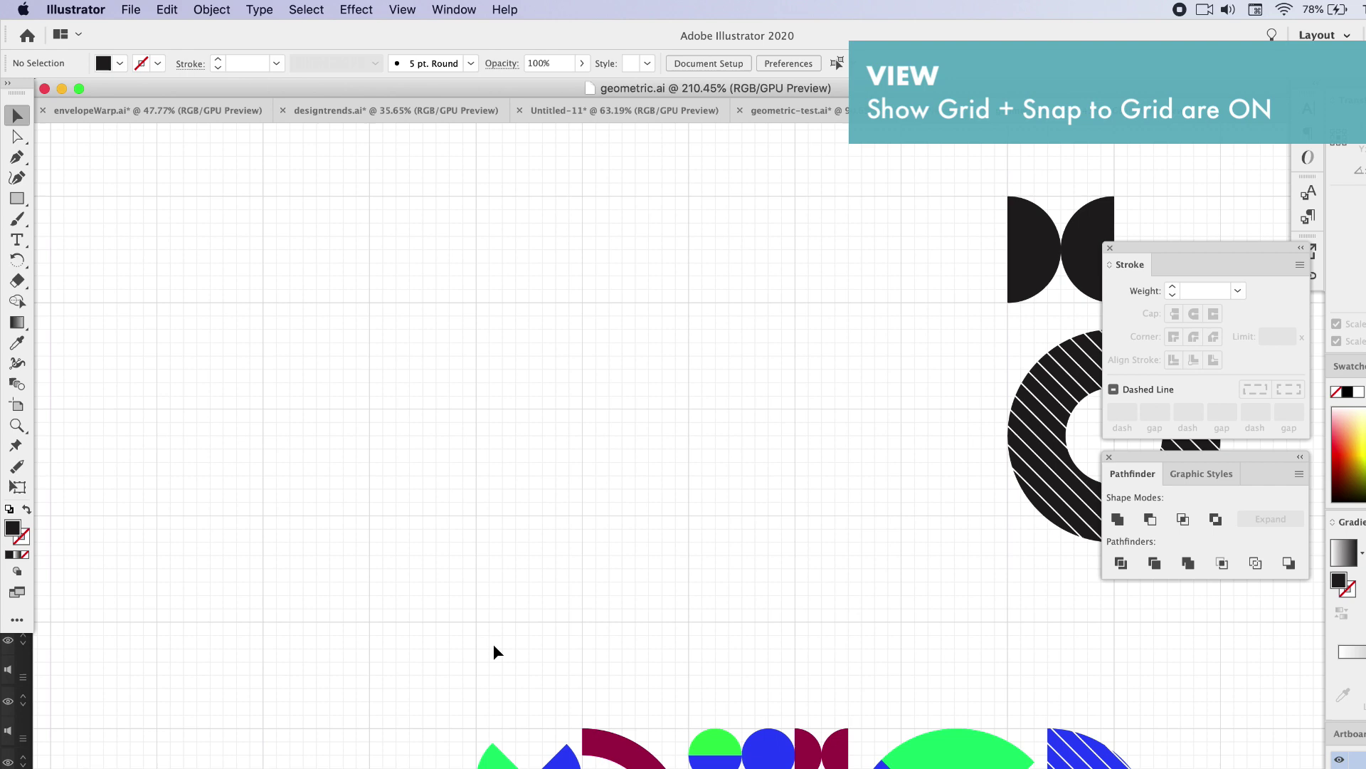
{"action": "left_click", "coordinate": [399, 10]}
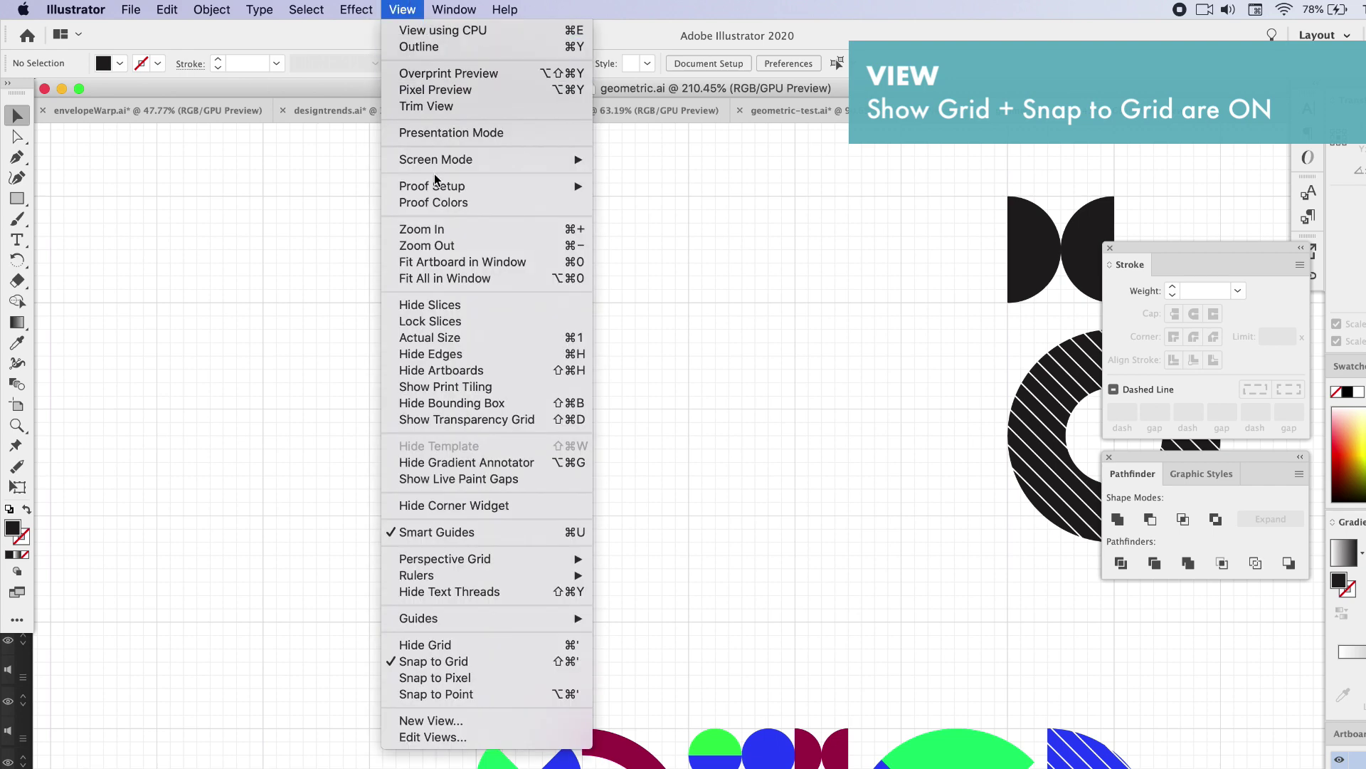
{"action": "left_click", "coordinate": [474, 694]}
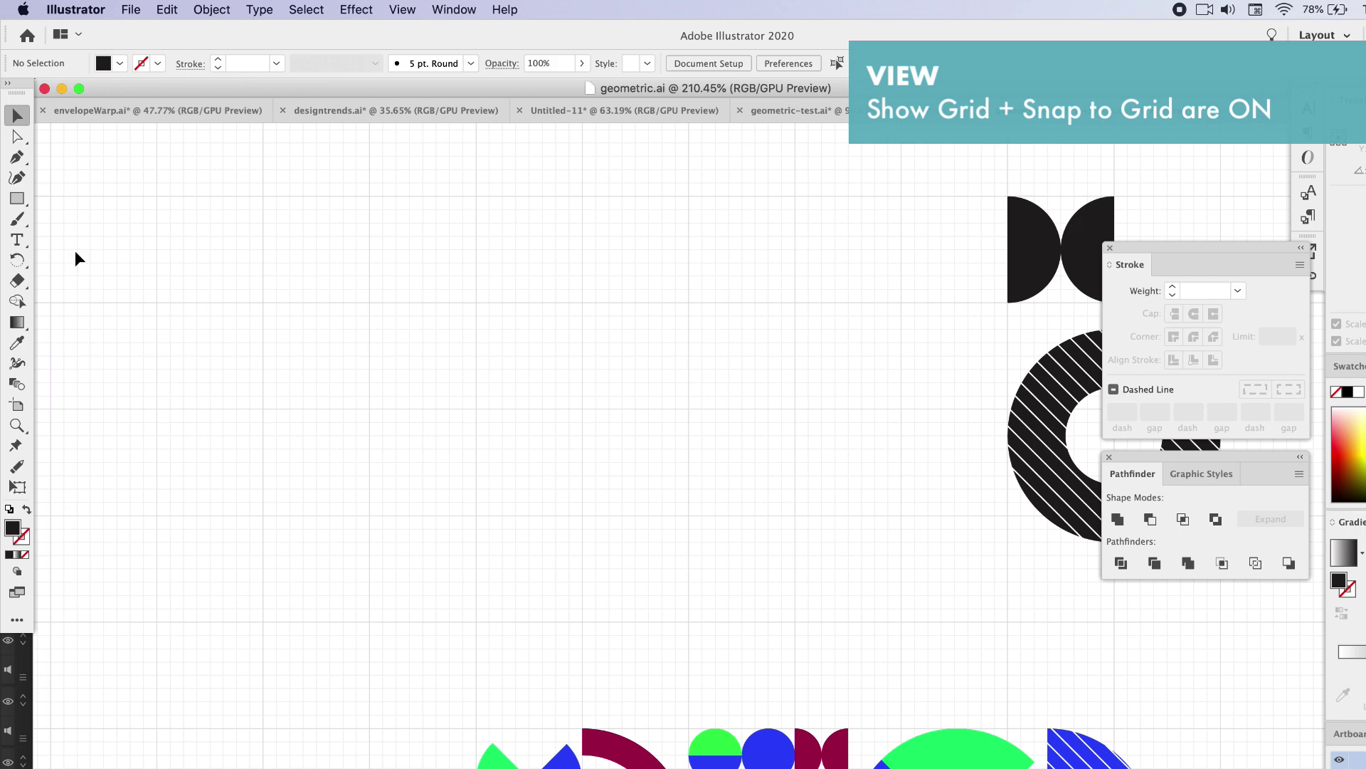
Step: Draw a grid-aligned black circle with the Ellipse tool and check it snaps when moved
{"action": "left_click_drag", "start_coordinate": [17, 198], "coordinate": [78, 216]}
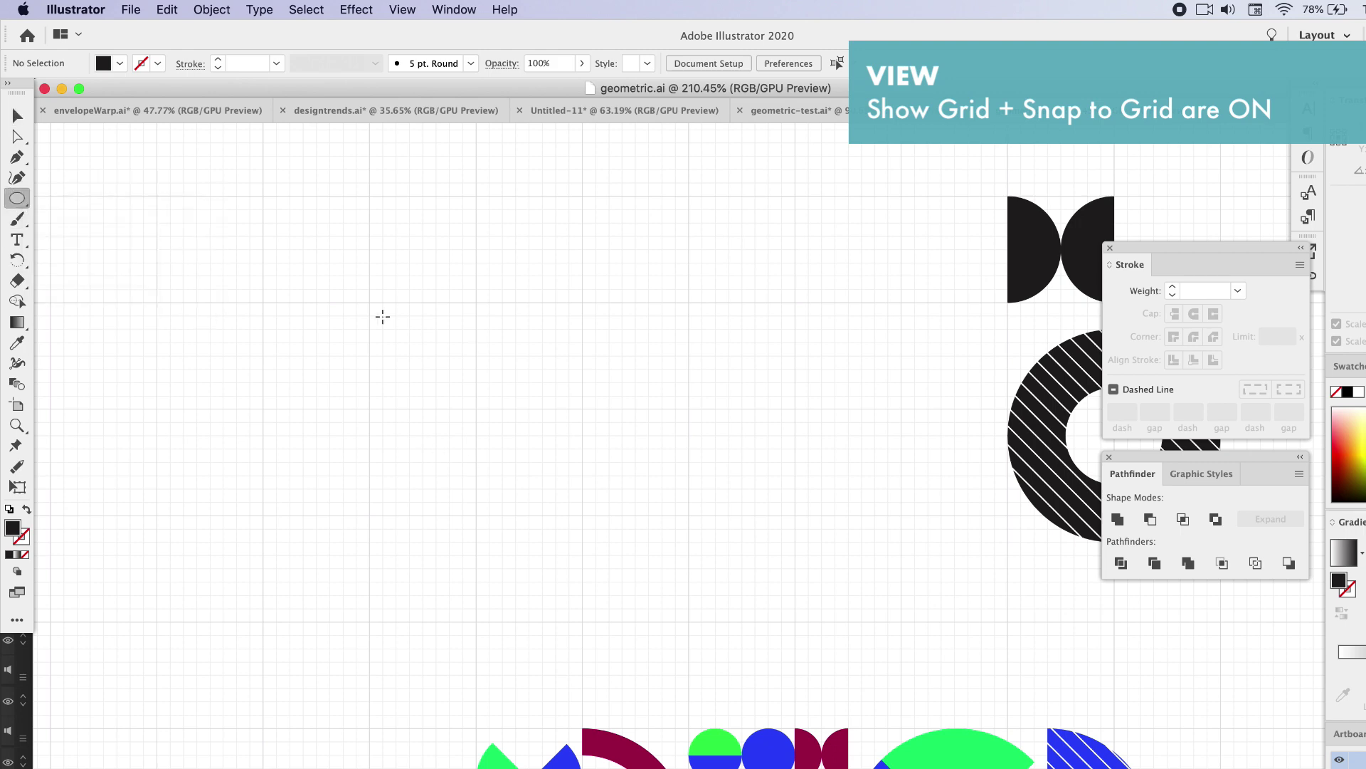
{"action": "left_click_drag", "start_coordinate": [370, 304], "coordinate": [472, 409]}
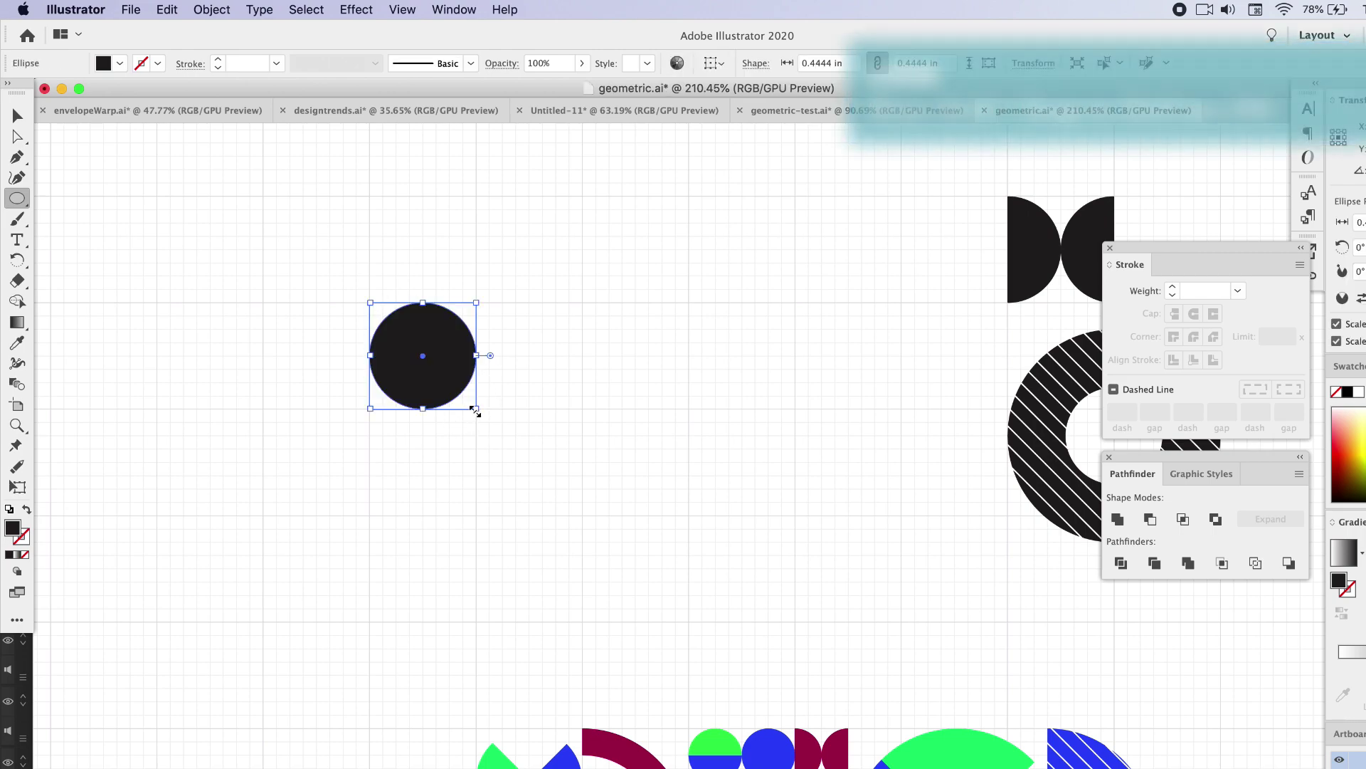
{"action": "left_click", "coordinate": [18, 115]}
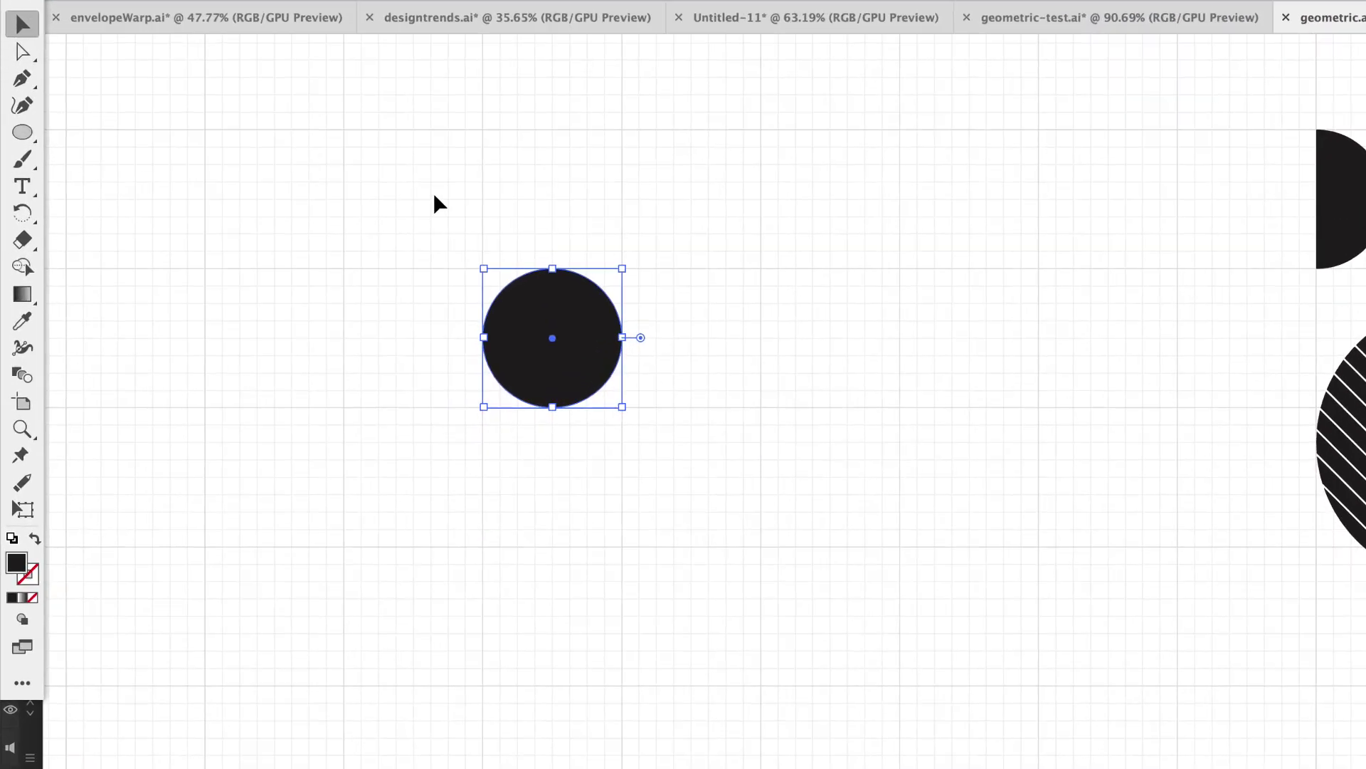
{"action": "mouse_move", "coordinate": [418, 356]}
{"action": "left_mouse_down"}
{"action": "mouse_move", "coordinate": [367, 344]}
{"action": "mouse_move", "coordinate": [425, 336]}
{"action": "left_mouse_up"}
{"action": "left_click_drag", "start_coordinate": [587, 297], "coordinate": [602, 459]}
Step: Complete the 2×2 block of circles and copy all four upward to make eight
{"action": "left_click", "coordinate": [437, 407]}
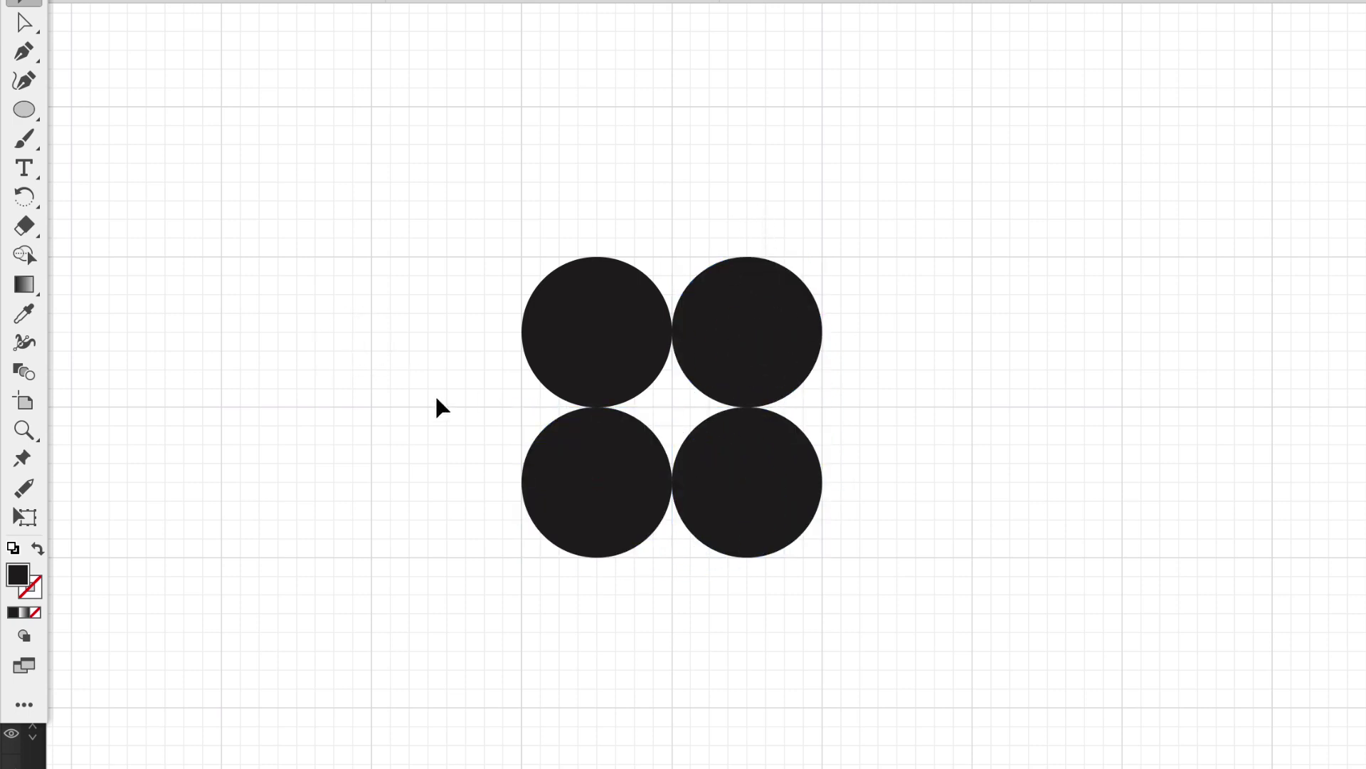
{"action": "left_click_drag", "start_coordinate": [517, 308], "coordinate": [772, 488]}
{"action": "scroll", "coordinate": [773, 489], "scroll_direction": "up", "scroll_amount": 1}
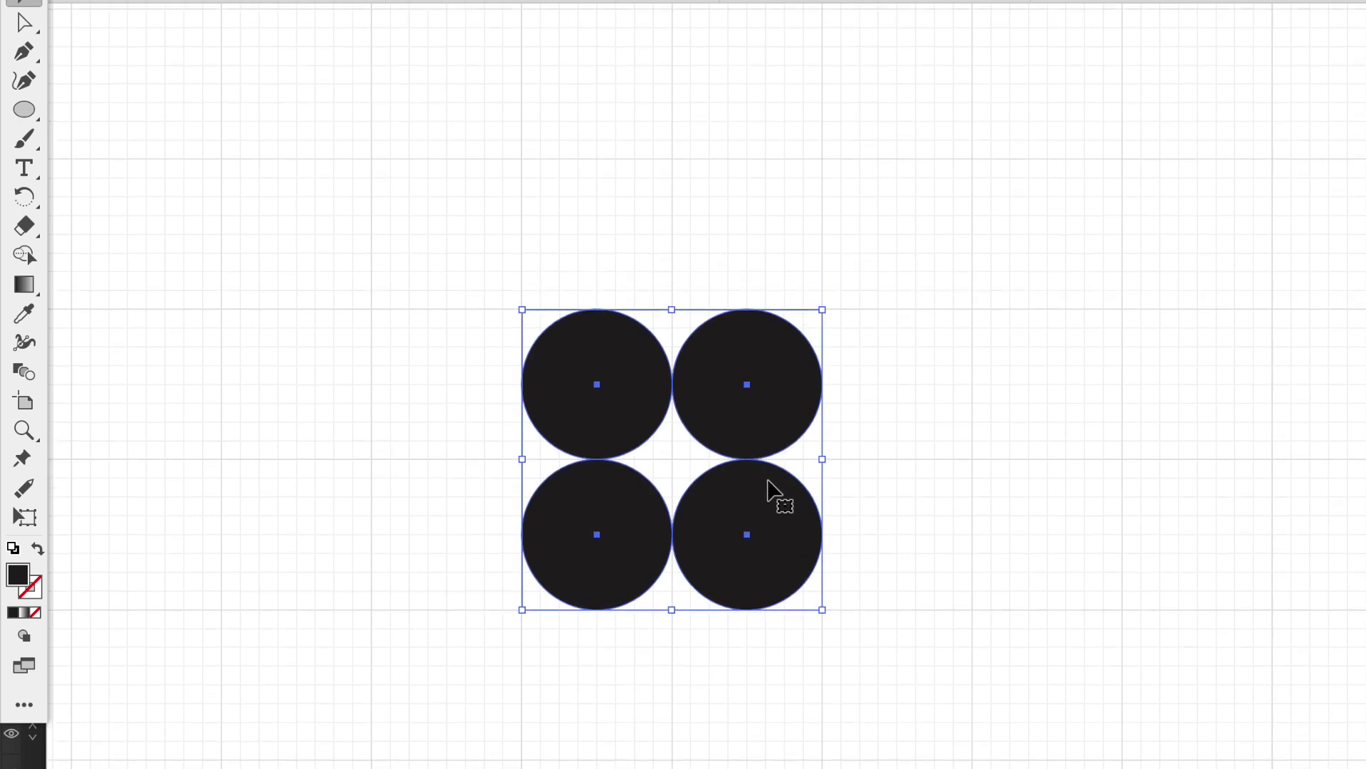
{"action": "scroll", "coordinate": [770, 541], "scroll_direction": "up", "scroll_amount": 2}
{"action": "left_click_drag", "start_coordinate": [768, 632], "coordinate": [760, 351]}
Step: Cover the top-left circles with a green rectangle and trim them into half-circles with Shape Builder
{"action": "left_click_drag", "start_coordinate": [24, 109], "coordinate": [86, 107]}
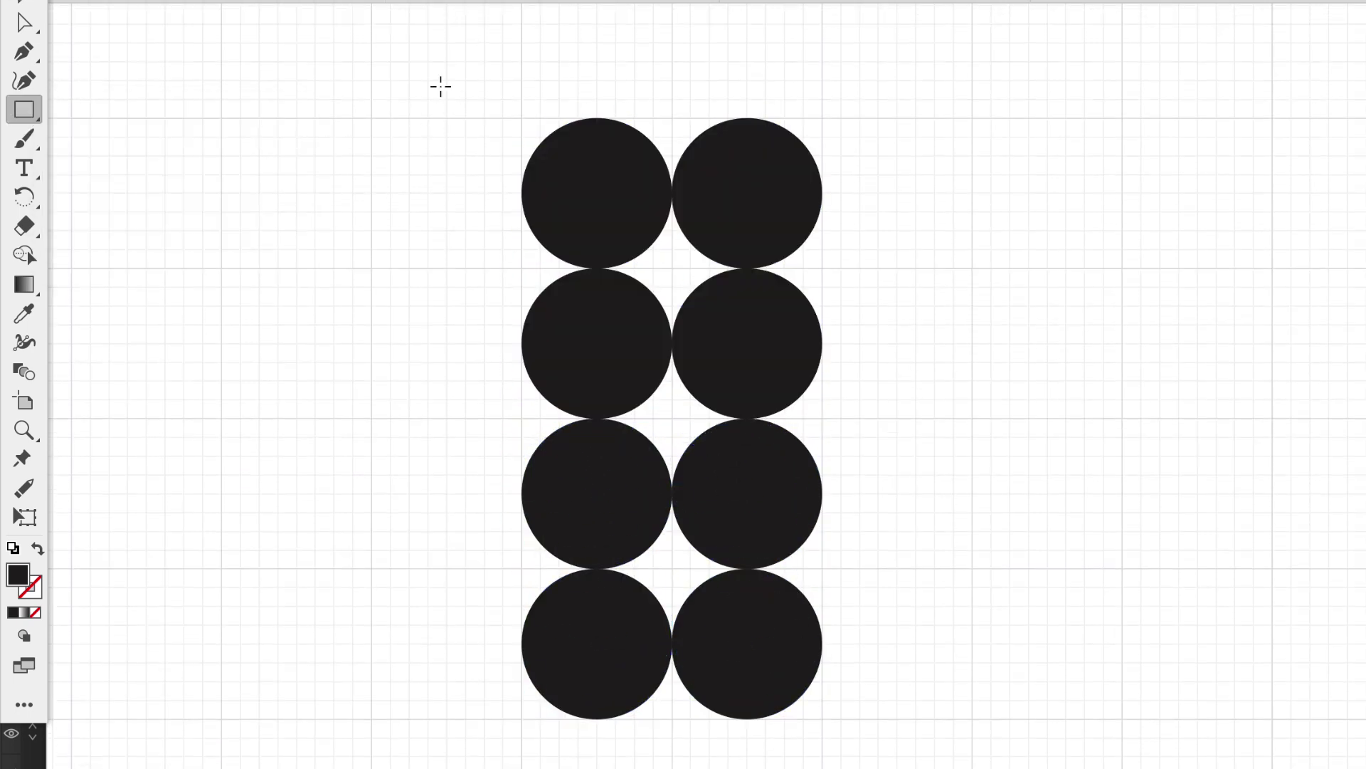
{"action": "left_click_drag", "start_coordinate": [447, 81], "coordinate": [597, 418]}
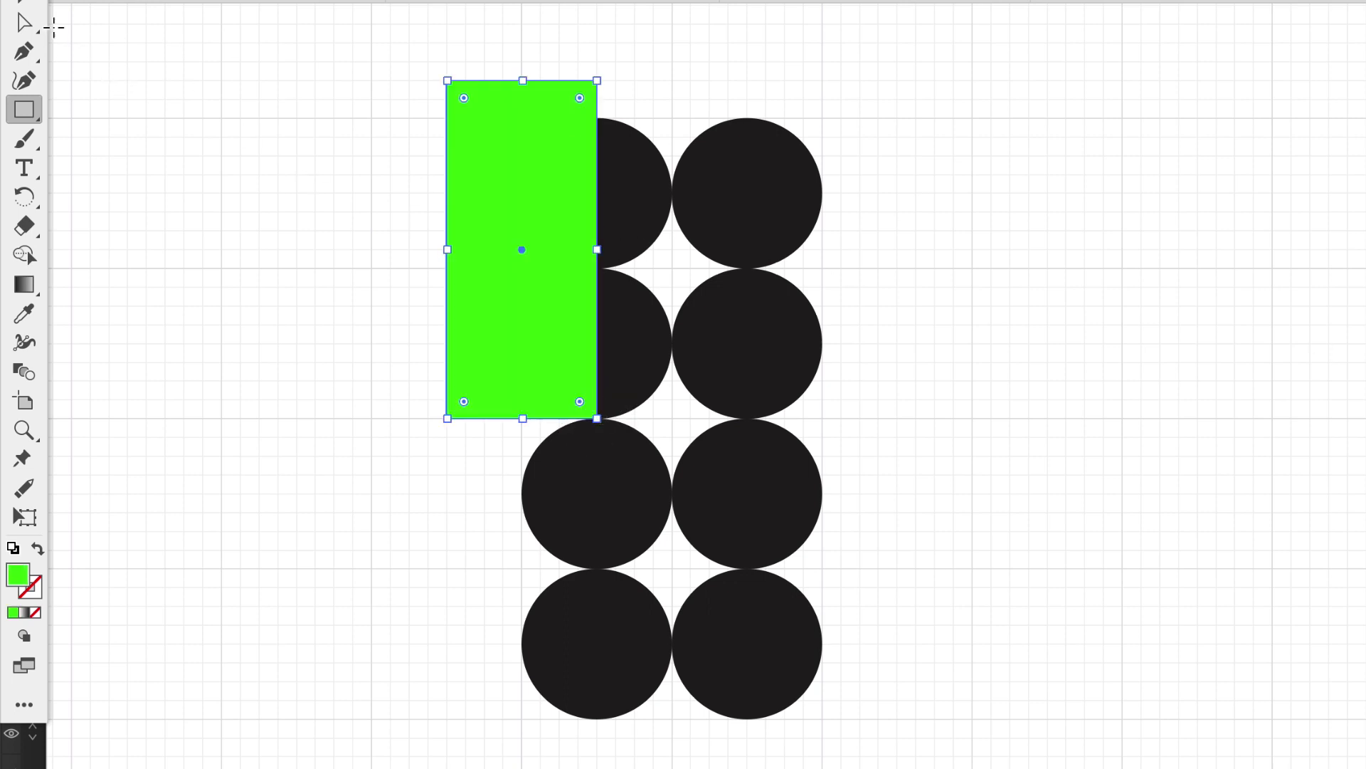
{"action": "left_click", "coordinate": [23, 6]}
{"action": "left_click", "coordinate": [439, 154]}
{"action": "left_click_drag", "start_coordinate": [439, 154], "coordinate": [646, 373]}
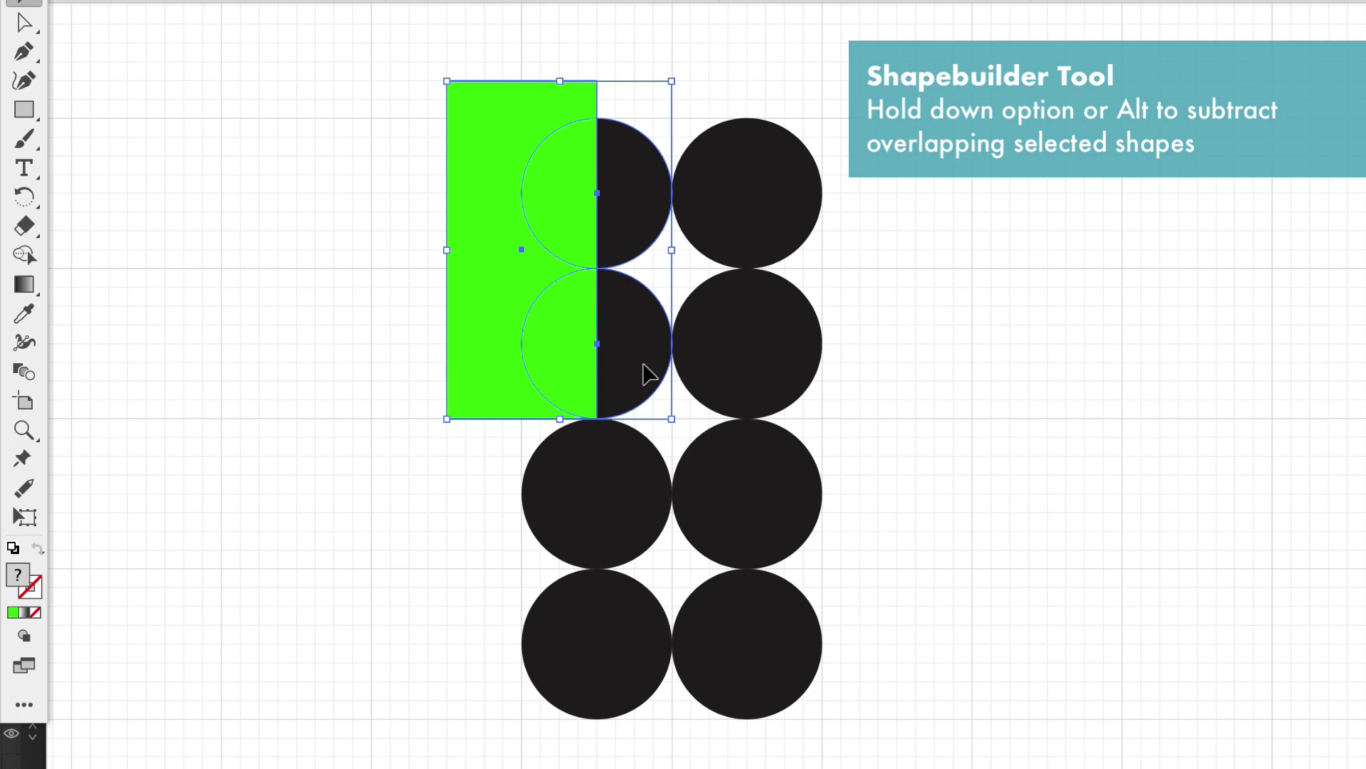
{"action": "left_click", "coordinate": [24, 254]}
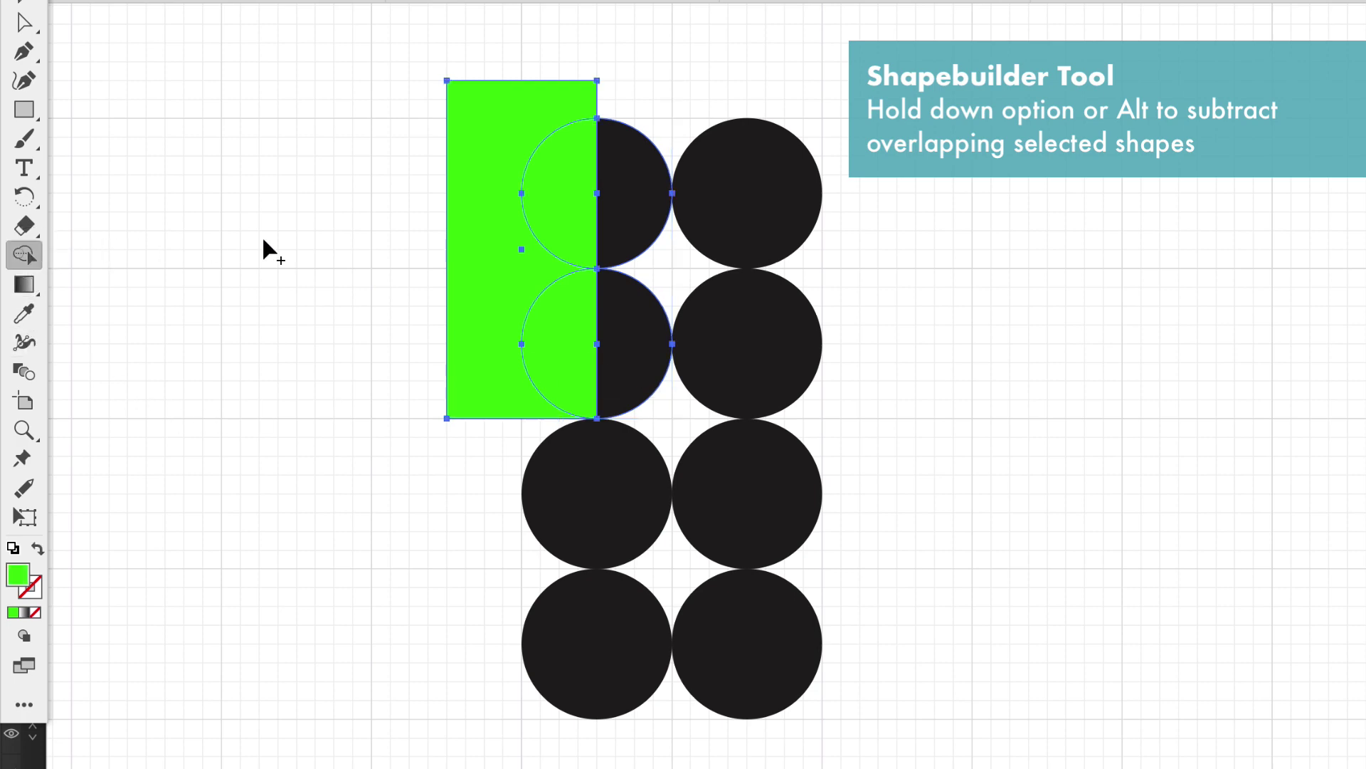
{"action": "left_click_drag", "start_coordinate": [528, 362], "coordinate": [544, 199]}
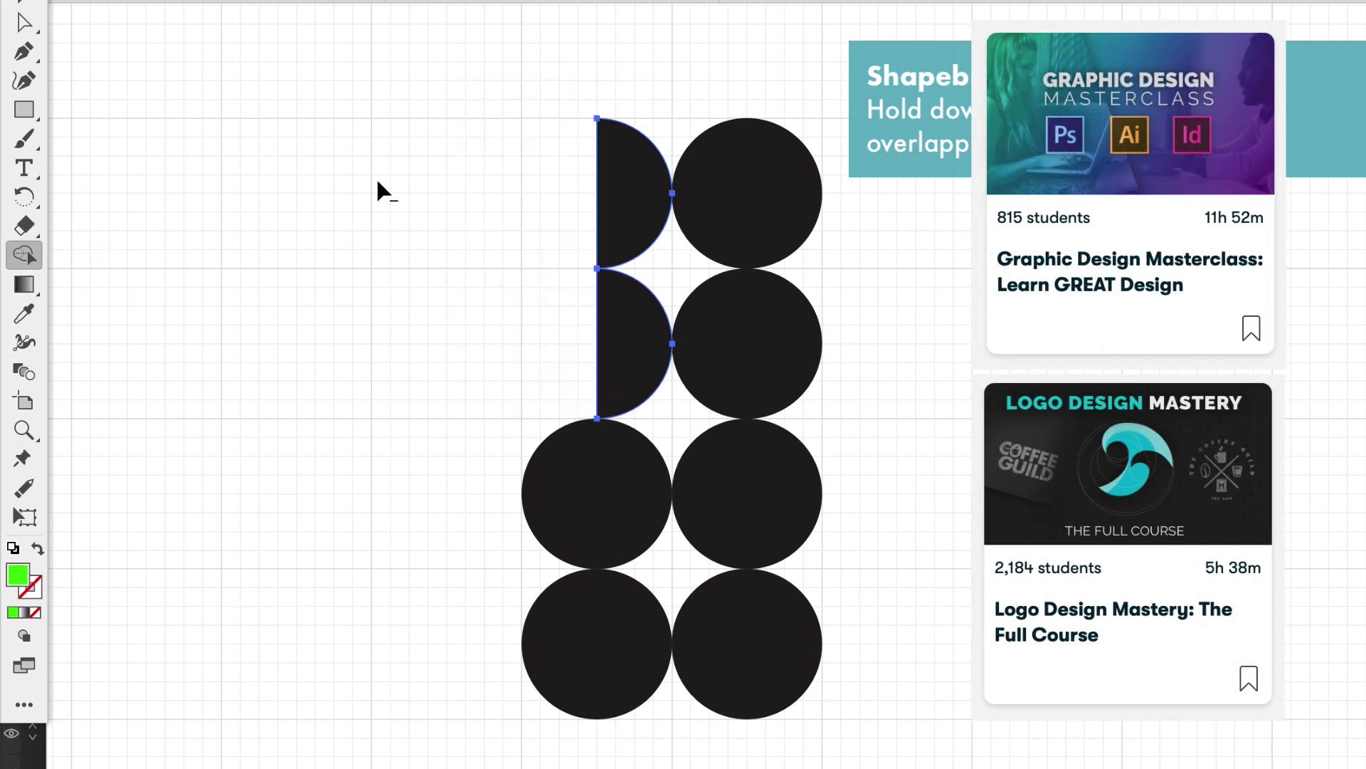
{"action": "key", "text": "v"}
{"action": "left_click", "coordinate": [214, 116]}
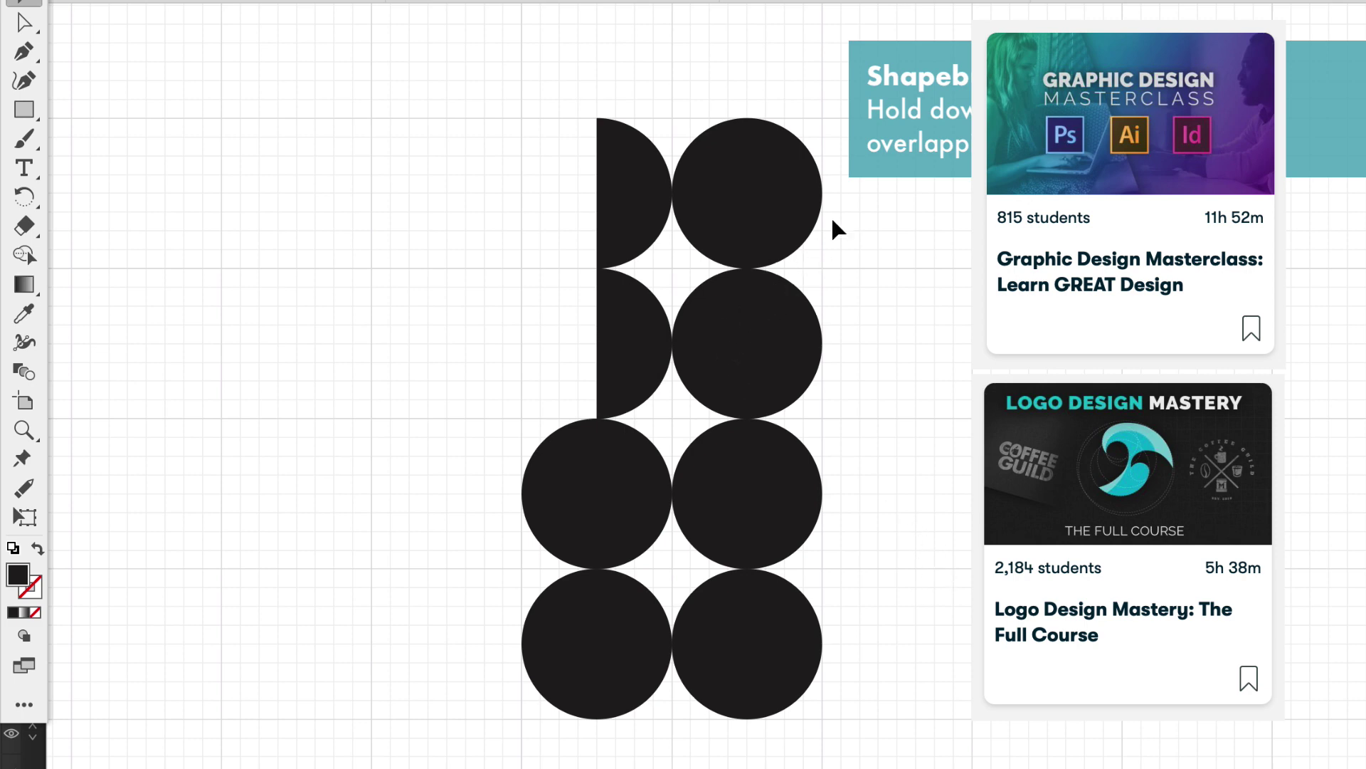
Step: Delete the top two right-hand circles
{"action": "left_click_drag", "start_coordinate": [854, 208], "coordinate": [767, 370]}
{"action": "left_click", "coordinate": [363, 235]}
{"action": "left_click_drag", "start_coordinate": [733, 106], "coordinate": [790, 334]}
{"action": "key", "text": "Delete"}
Step: Rotate half-circle copies to face left, duplicate the pairs down the column, and colour one green
{"action": "left_click_drag", "start_coordinate": [601, 284], "coordinate": [785, 339]}
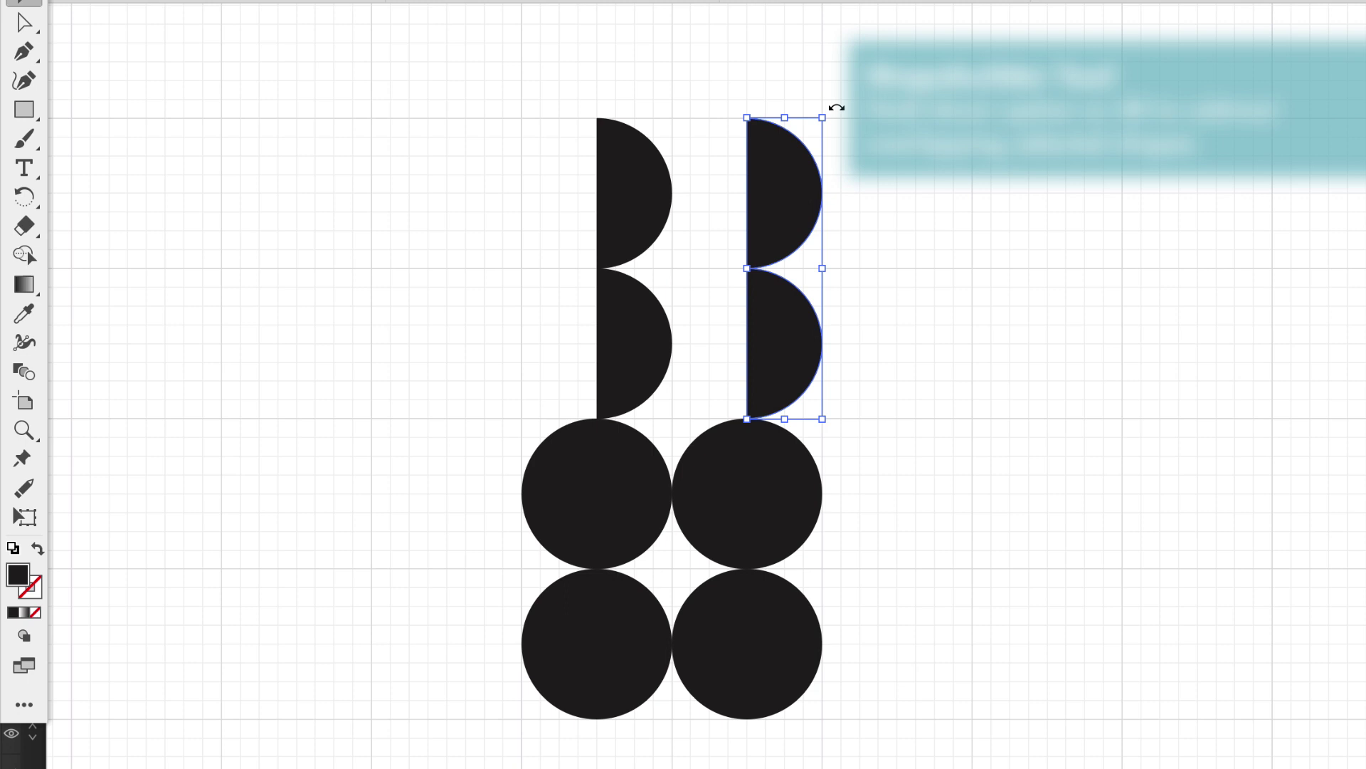
{"action": "left_click", "coordinate": [819, 101]}
{"action": "left_click_drag", "start_coordinate": [819, 101], "coordinate": [701, 342]}
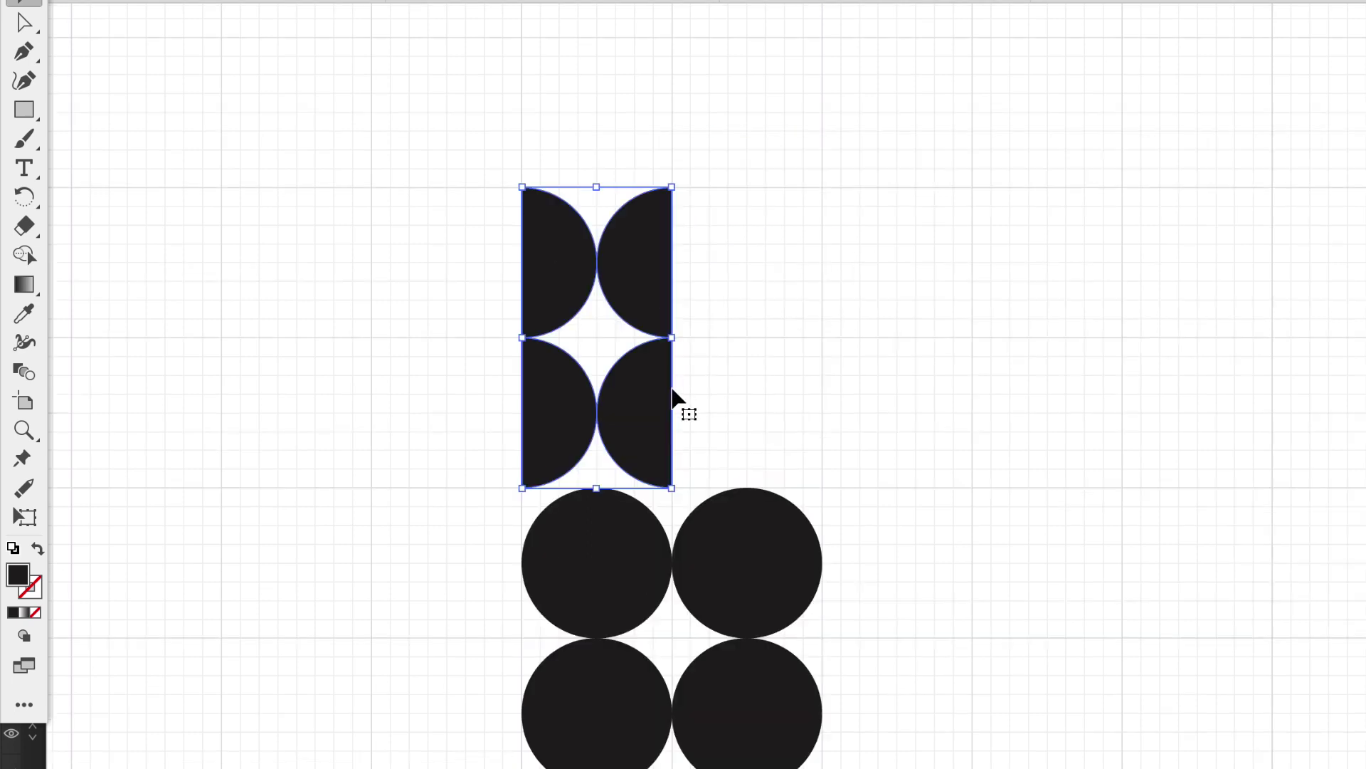
{"action": "left_click_drag", "start_coordinate": [669, 407], "coordinate": [660, 122]}
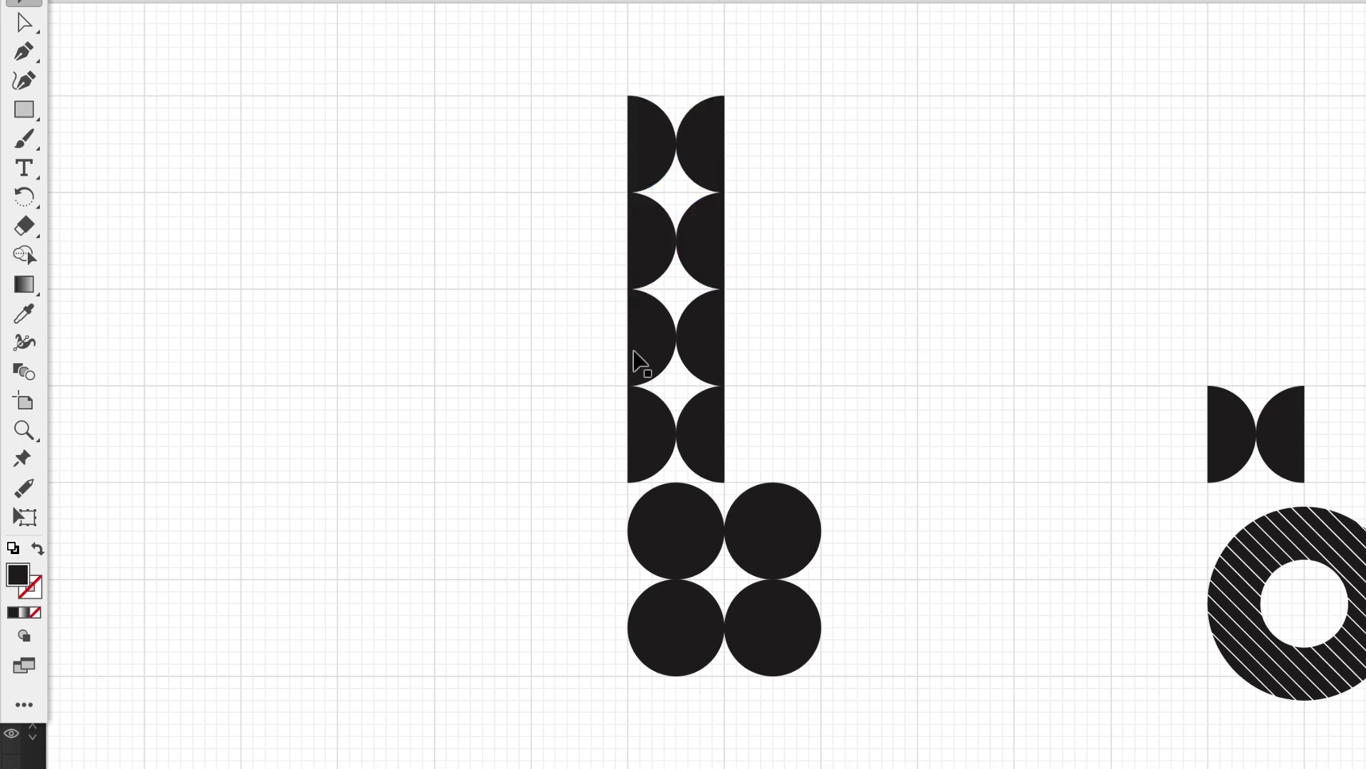
{"action": "left_click_drag", "start_coordinate": [651, 346], "coordinate": [761, 538]}
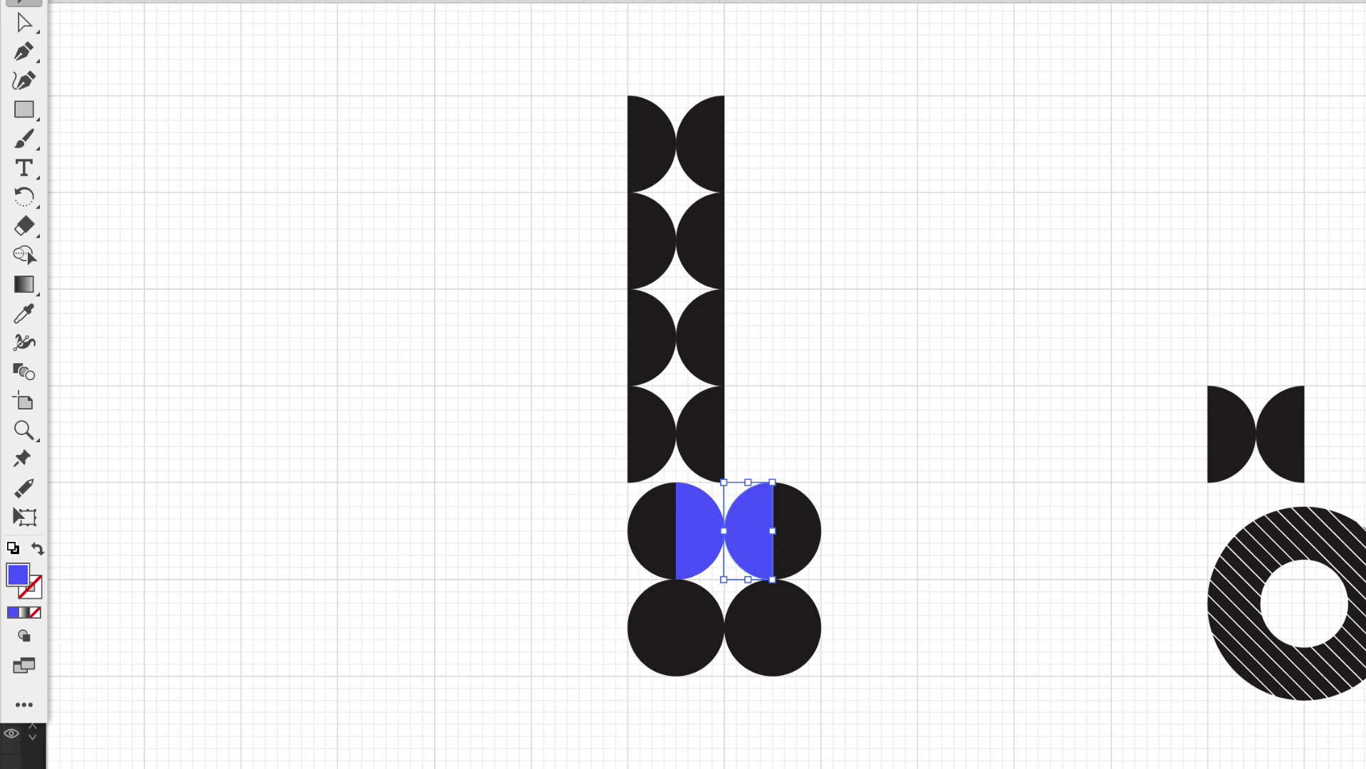
{"action": "left_click", "coordinate": [959, 476]}
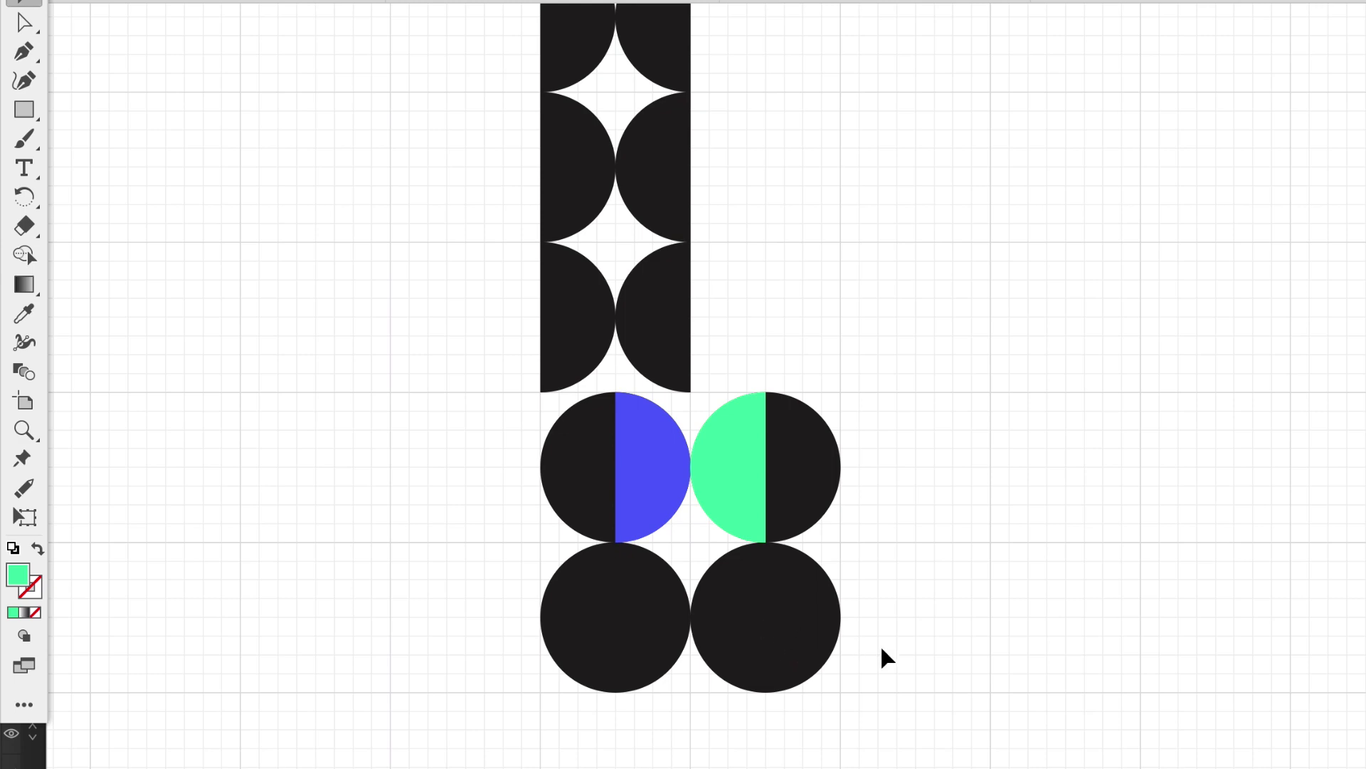
Step: Draw a large circle beside the striped ring and create an inner circle with Offset Path
{"action": "scroll", "coordinate": [886, 658], "scroll_direction": "right", "scroll_amount": 15}
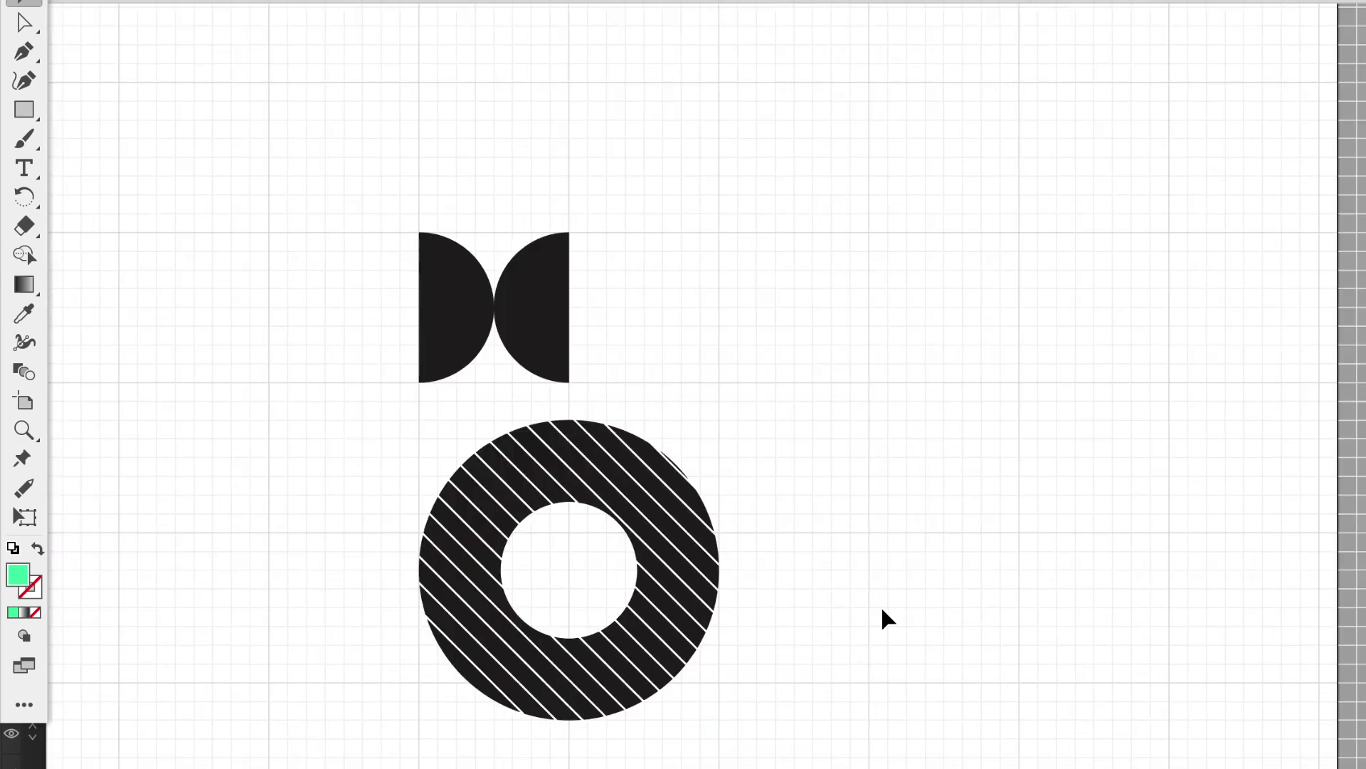
{"action": "left_click_drag", "start_coordinate": [24, 109], "coordinate": [107, 137]}
{"action": "left_click_drag", "start_coordinate": [877, 382], "coordinate": [1174, 641]}
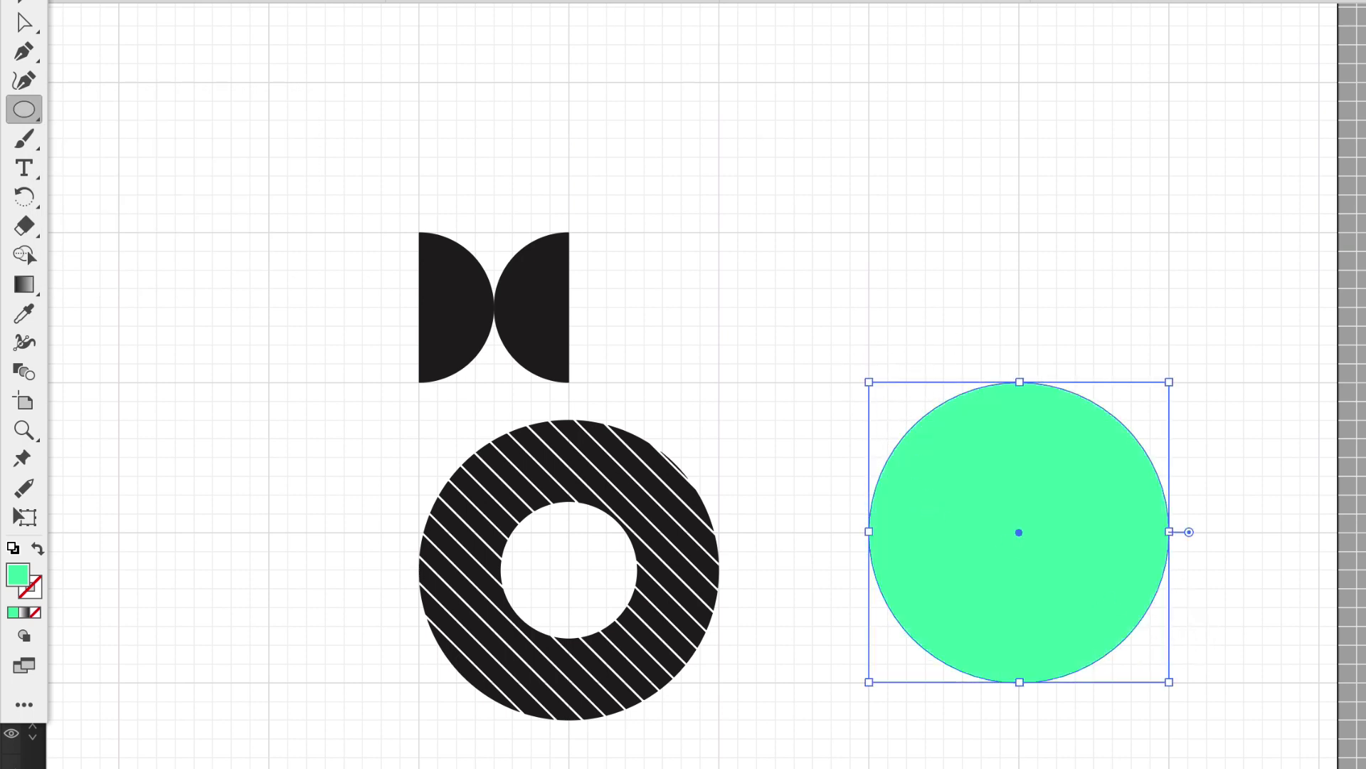
{"action": "left_click", "coordinate": [299, 0]}
{"action": "mouse_move", "coordinate": [395, 396]}
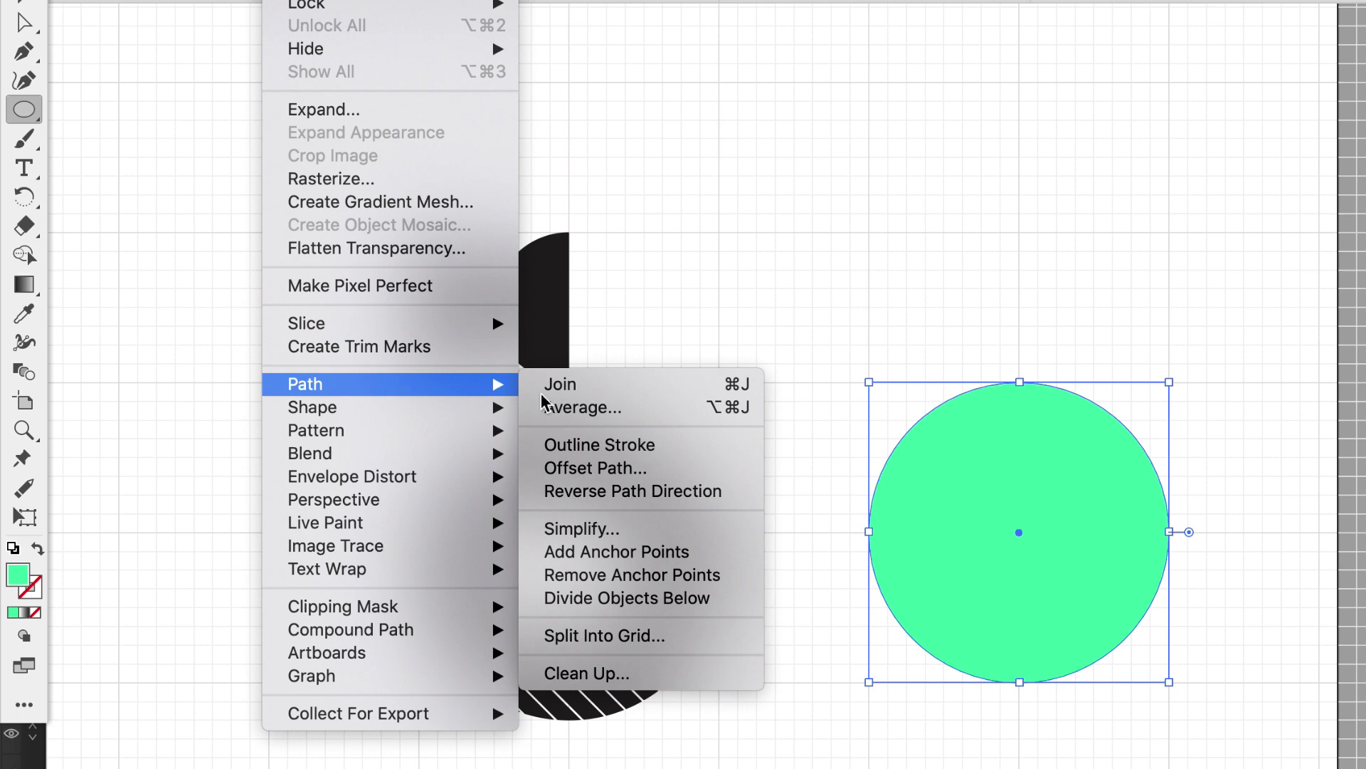
{"action": "left_click", "coordinate": [635, 472]}
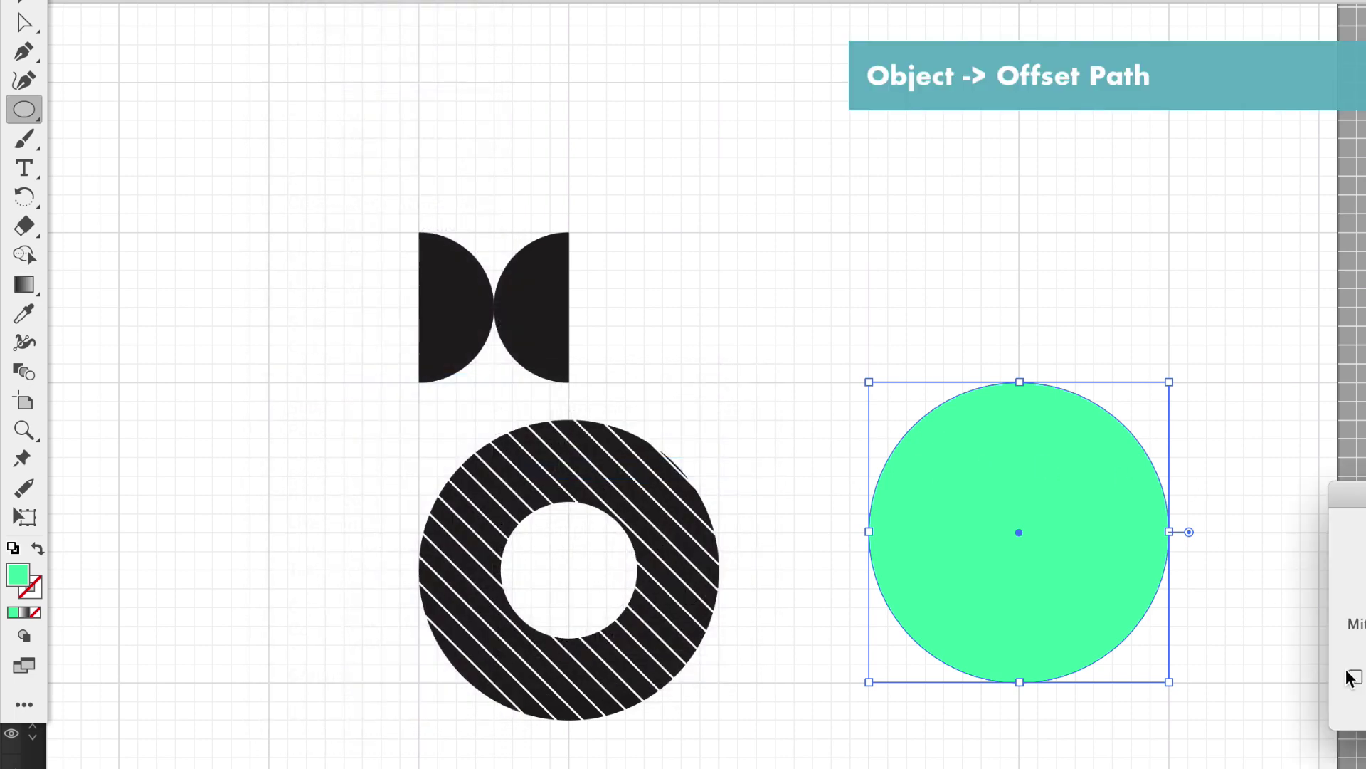
{"action": "left_click", "coordinate": [1353, 678]}
{"action": "key", "text": "Return"}
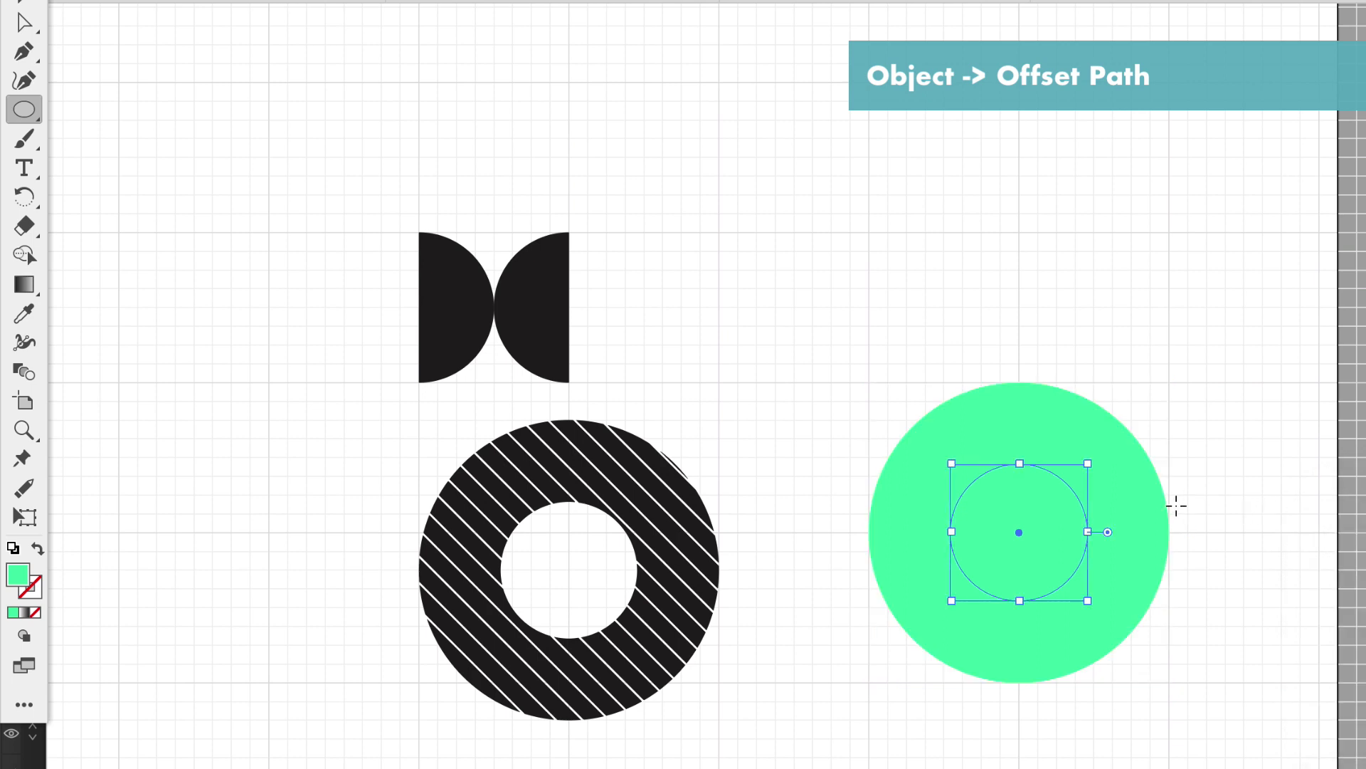
Step: Colour the inner circle orange, then remove it with Shape Builder to leave a green ring
{"action": "left_click", "coordinate": [31, 2]}
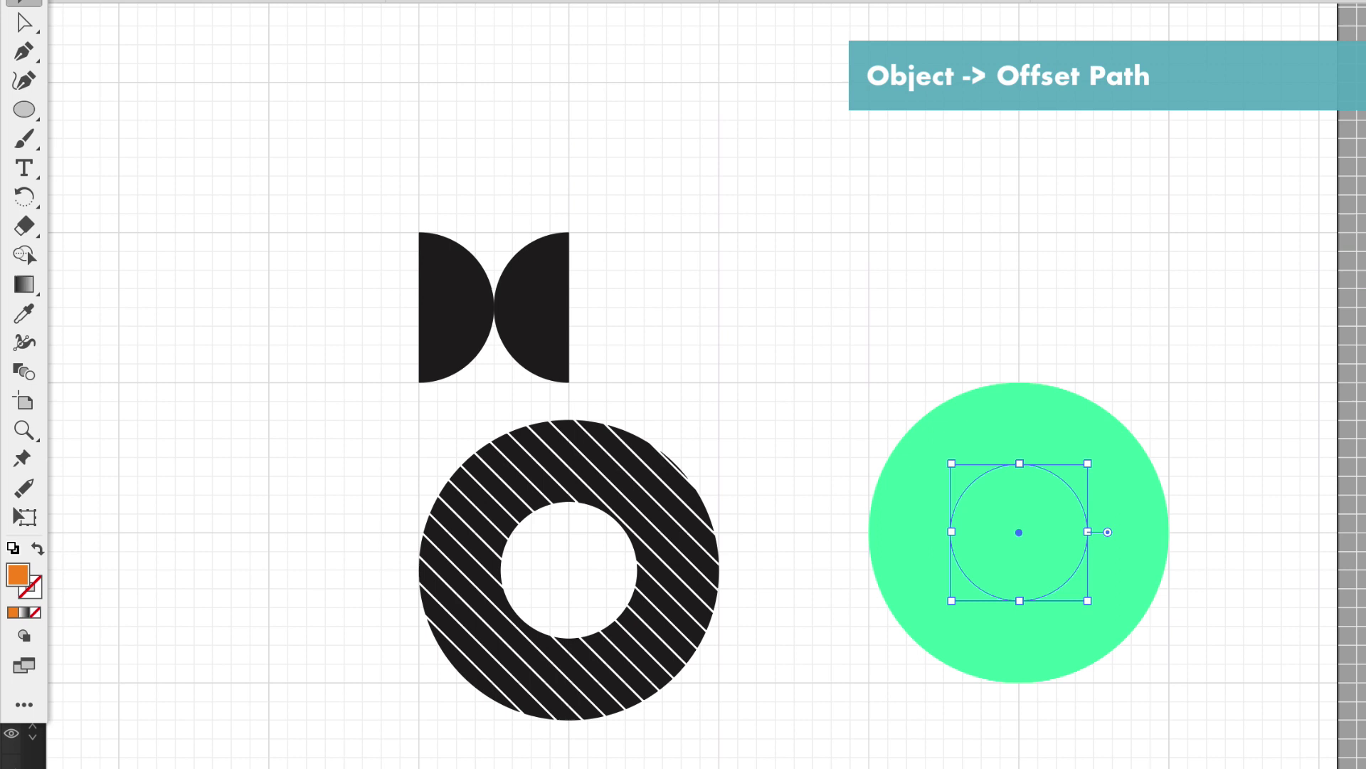
{"action": "left_click", "coordinate": [1224, 390]}
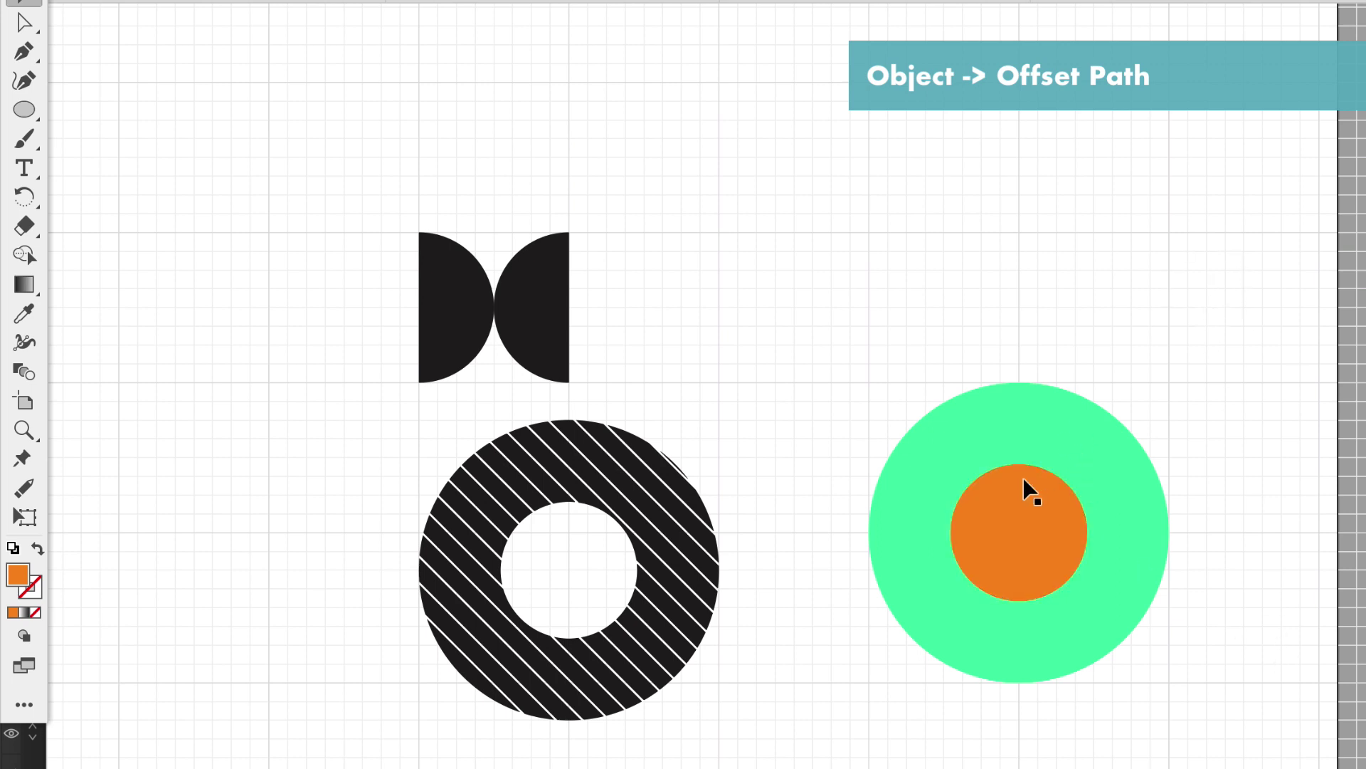
{"action": "left_click", "coordinate": [1121, 595]}
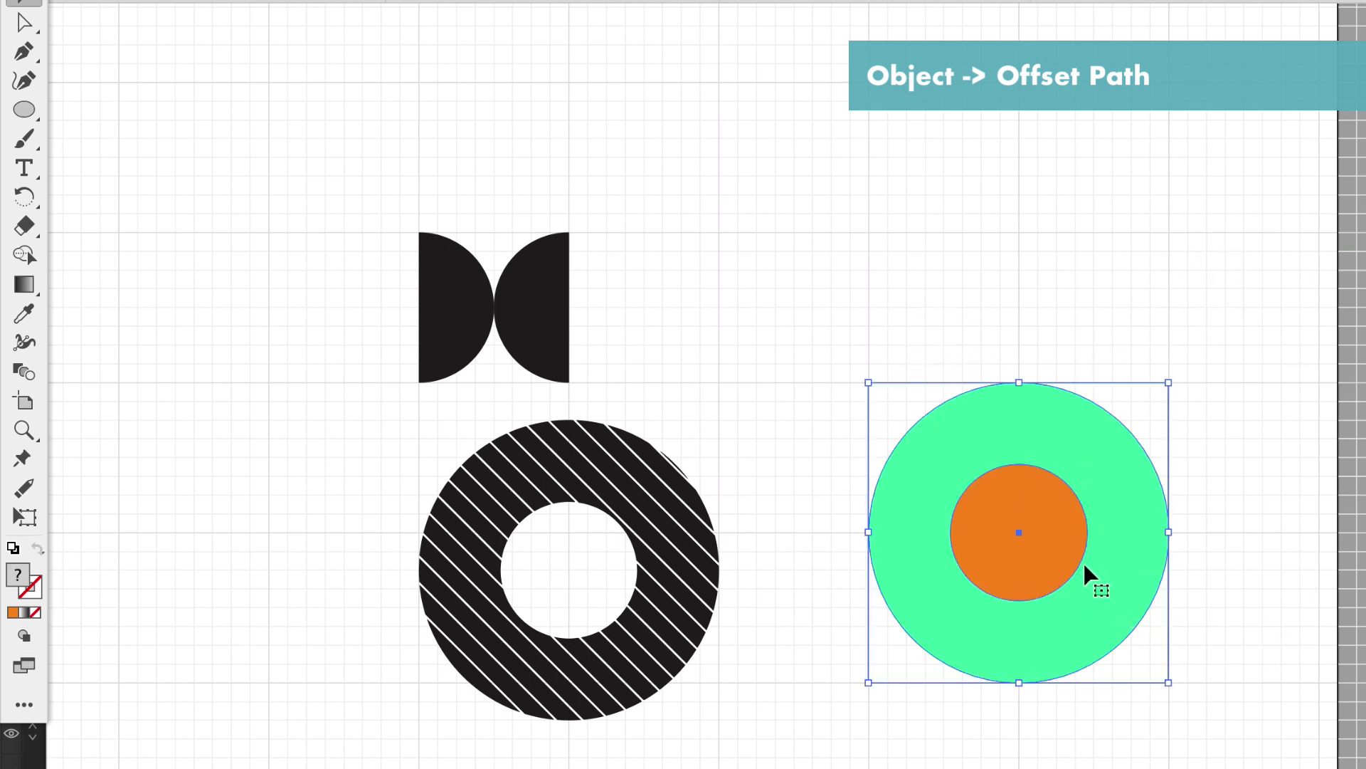
{"action": "left_click", "coordinate": [23, 260]}
{"action": "left_click", "coordinate": [1036, 522], "text": "alt"}
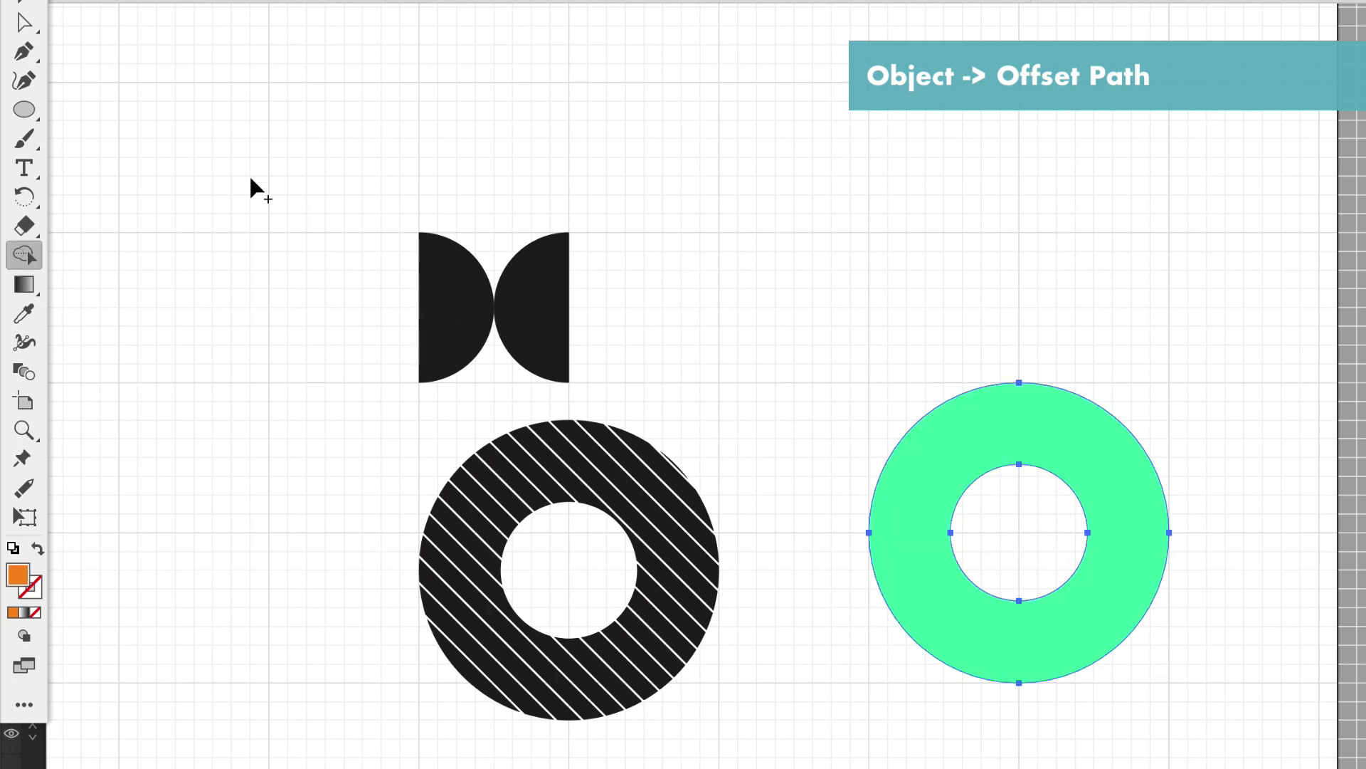
{"action": "left_click", "coordinate": [24, 6]}
{"action": "left_click", "coordinate": [736, 133]}
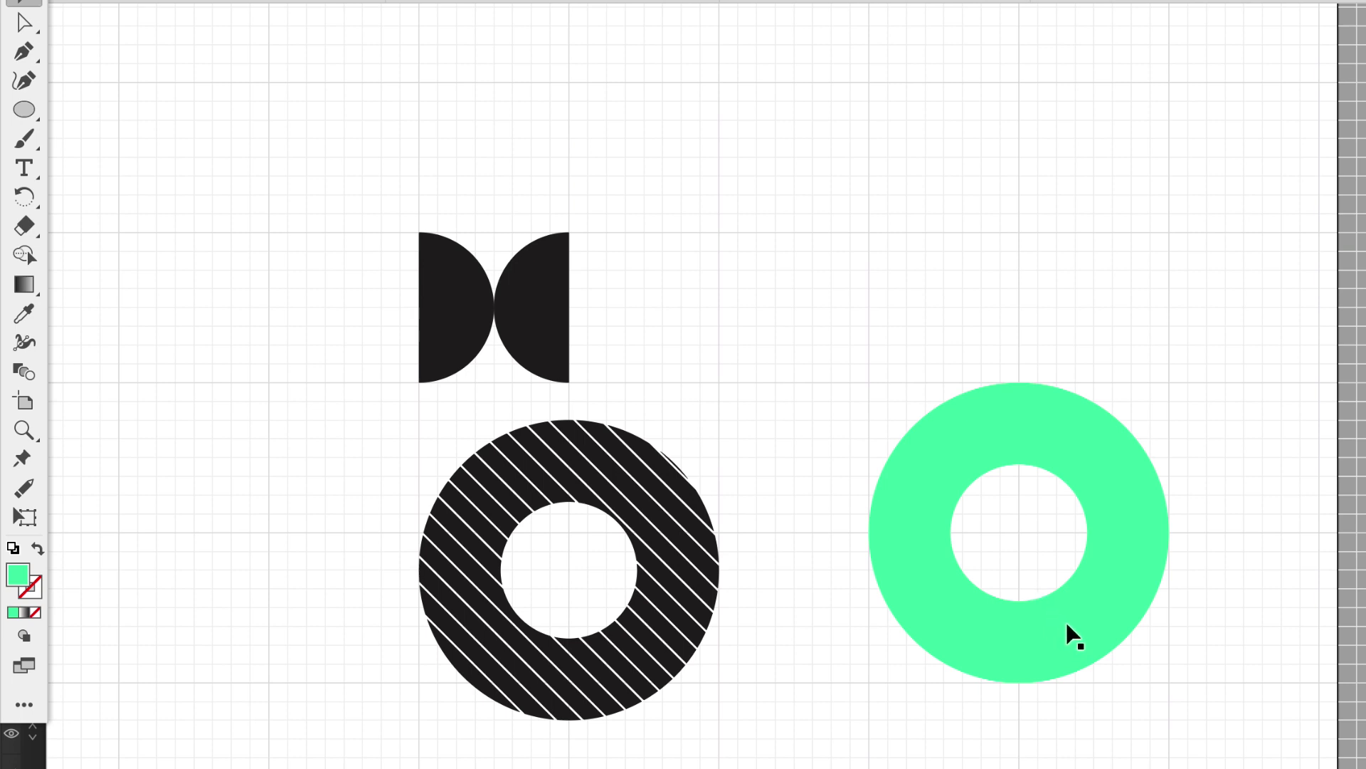
Step: Draw a square over the ring's top-left quarter and delete both with Shape Builder
{"action": "left_click", "coordinate": [23, 109]}
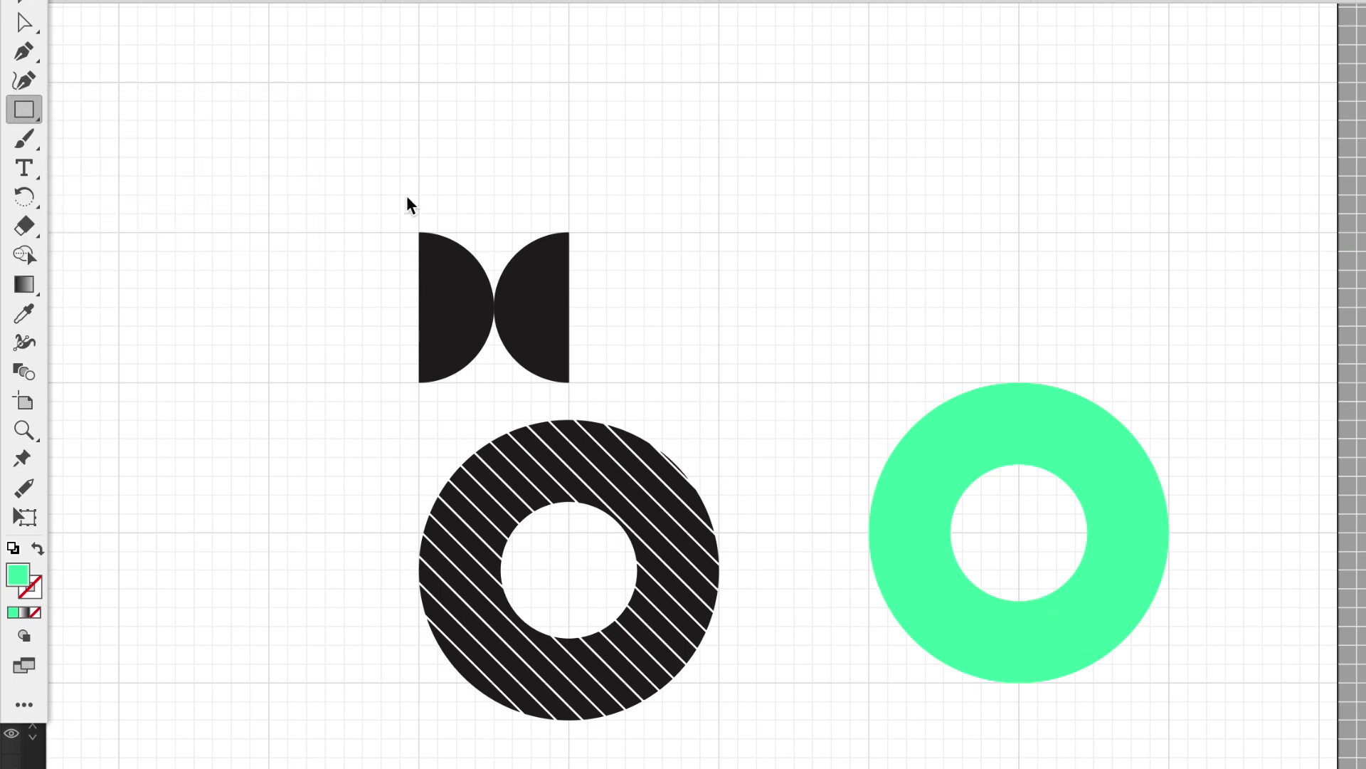
{"action": "left_click_drag", "start_coordinate": [869, 383], "coordinate": [1020, 531]}
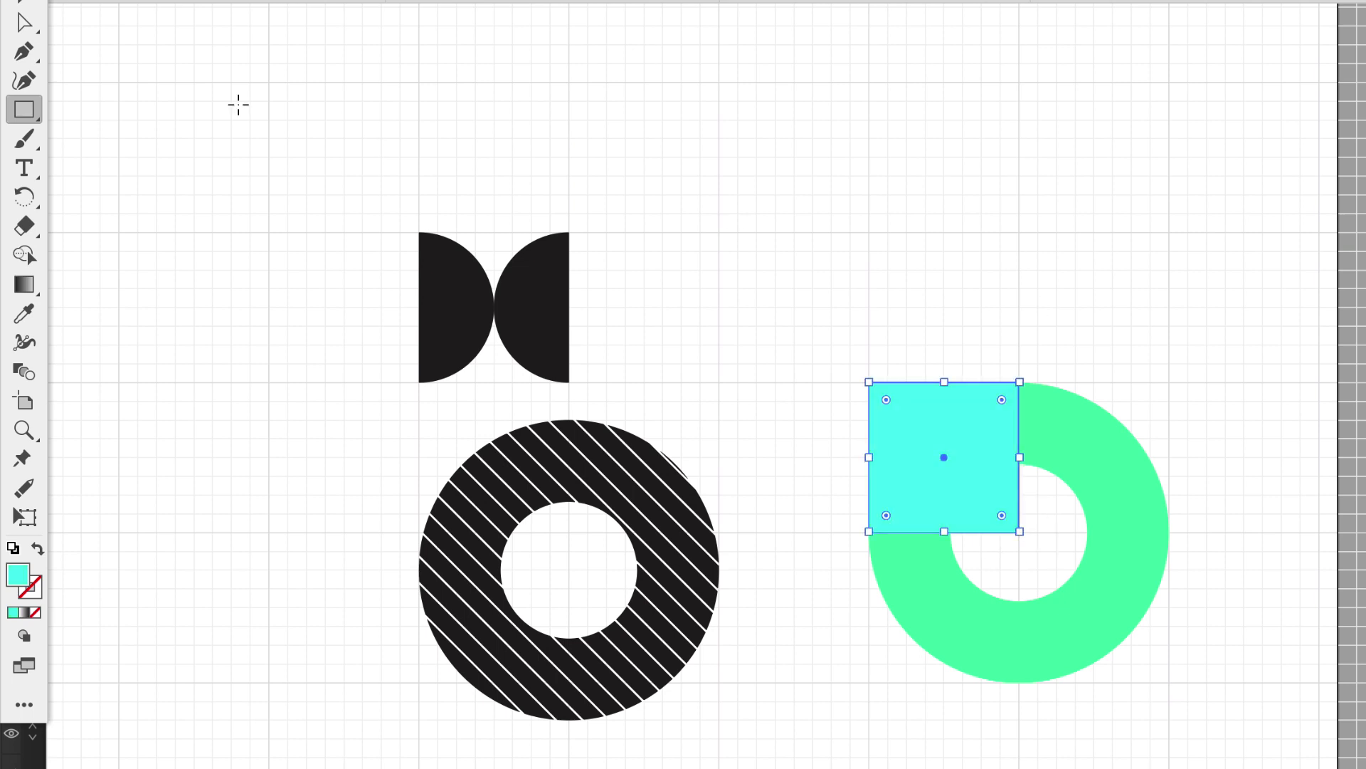
{"action": "key", "text": "v"}
{"action": "left_click_drag", "start_coordinate": [815, 215], "coordinate": [1171, 737]}
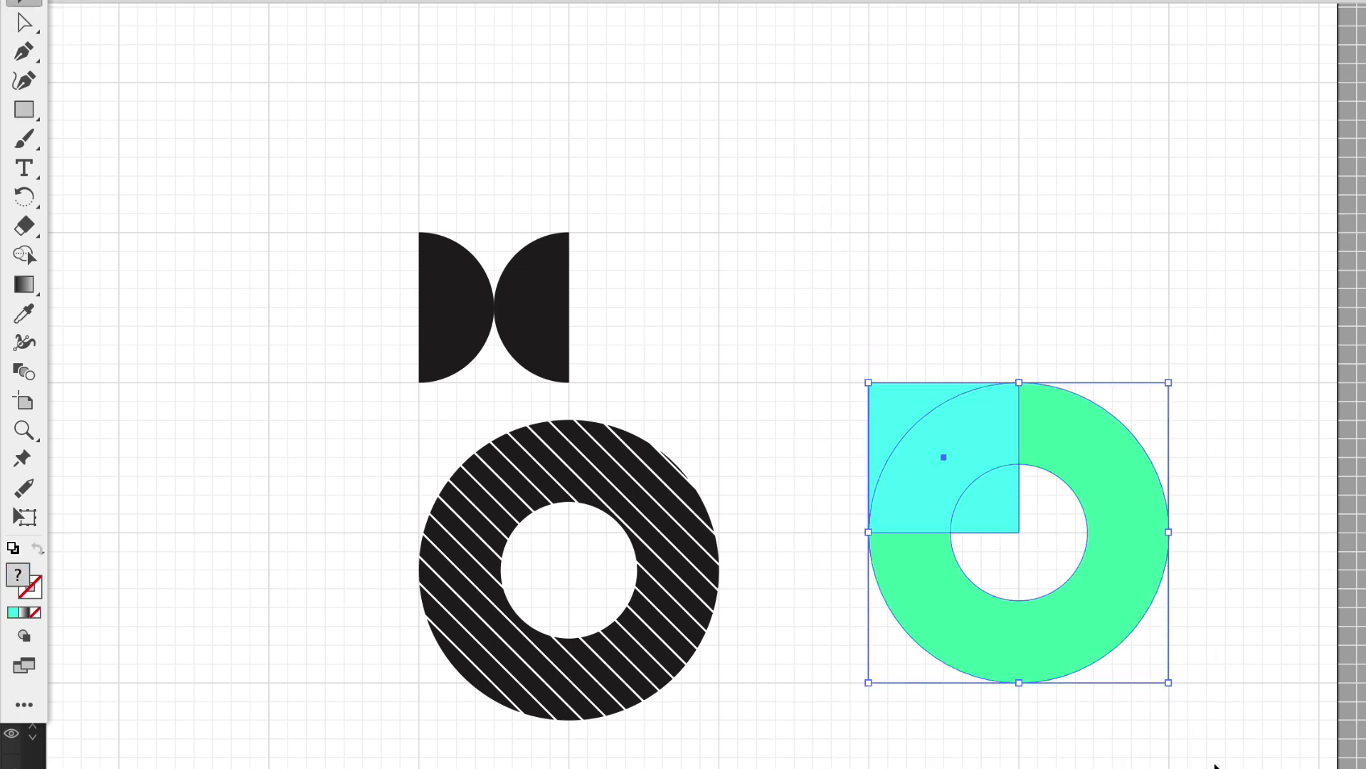
{"action": "key", "text": "shift+m"}
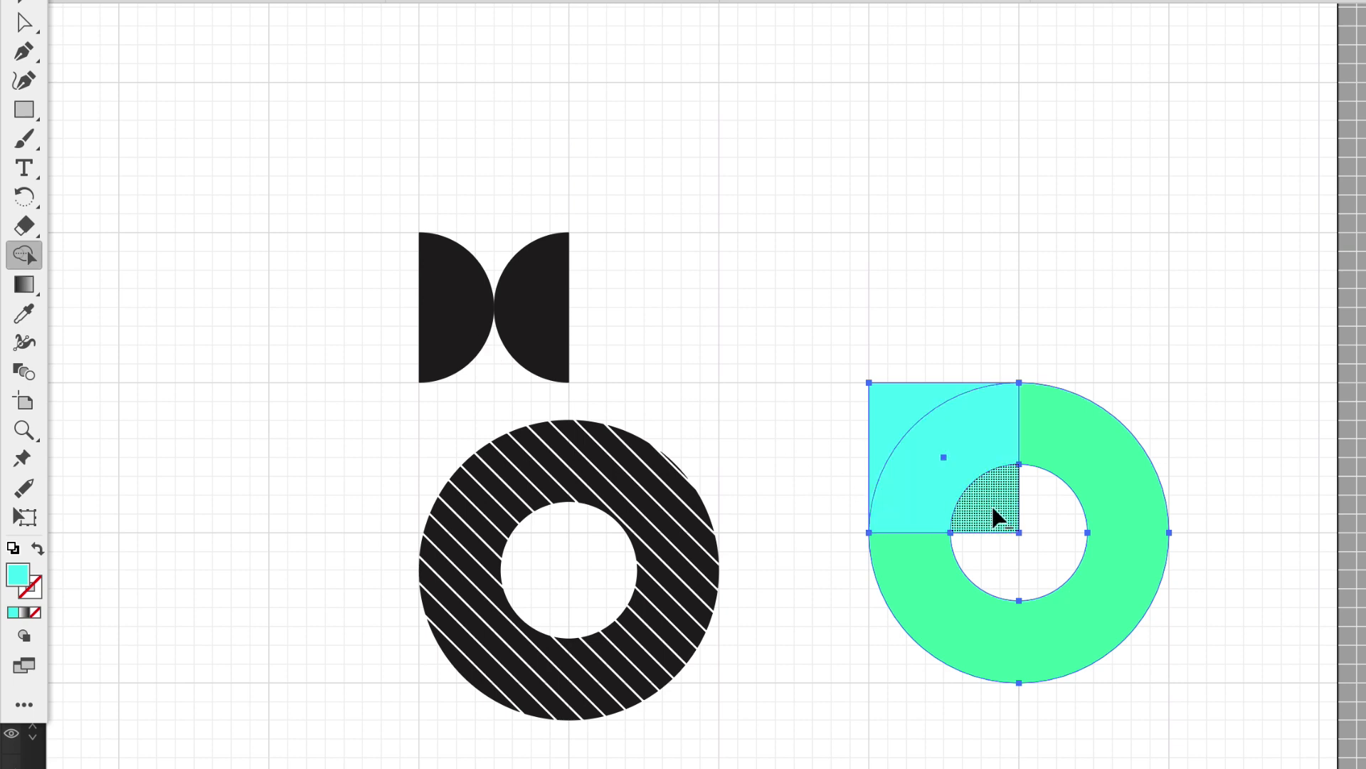
{"action": "left_click_drag", "start_coordinate": [995, 509], "coordinate": [876, 403]}
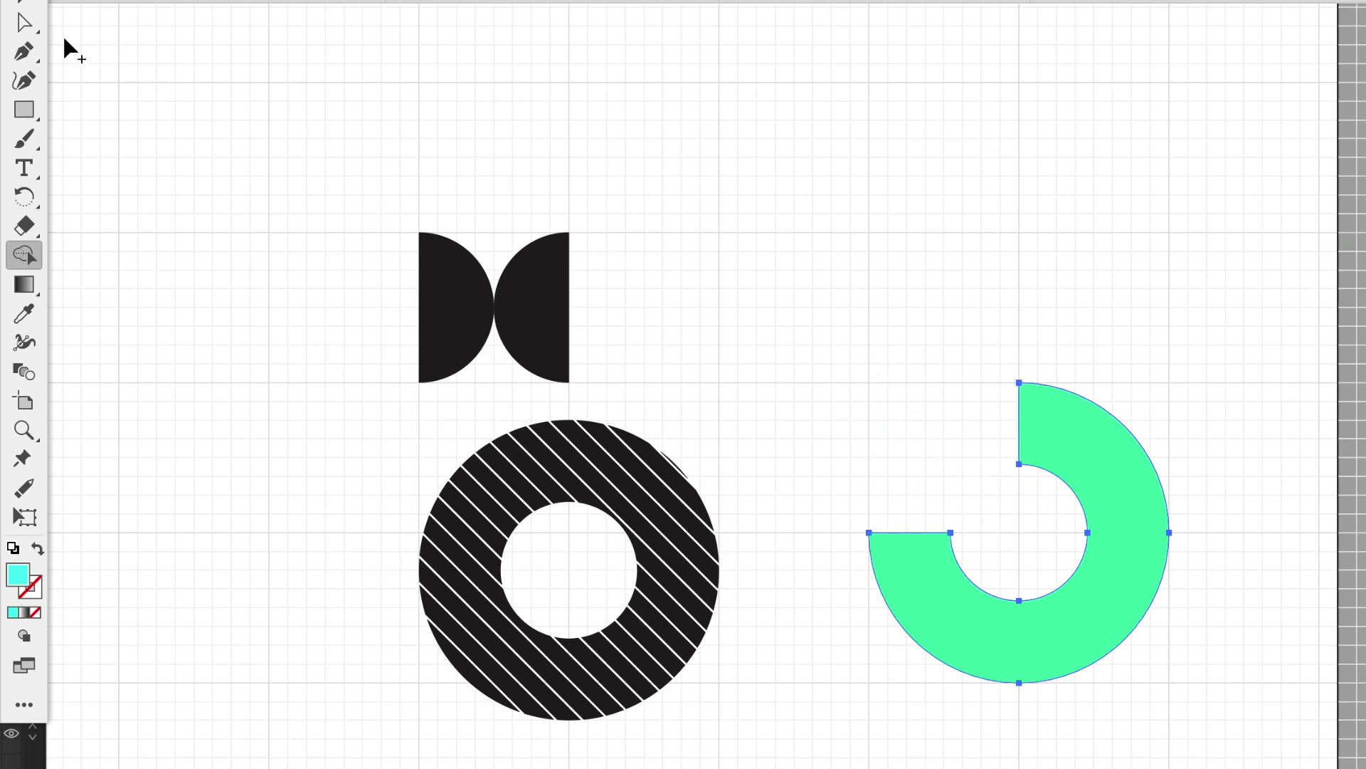
{"action": "key", "text": "v"}
{"action": "left_click", "coordinate": [151, 55]}
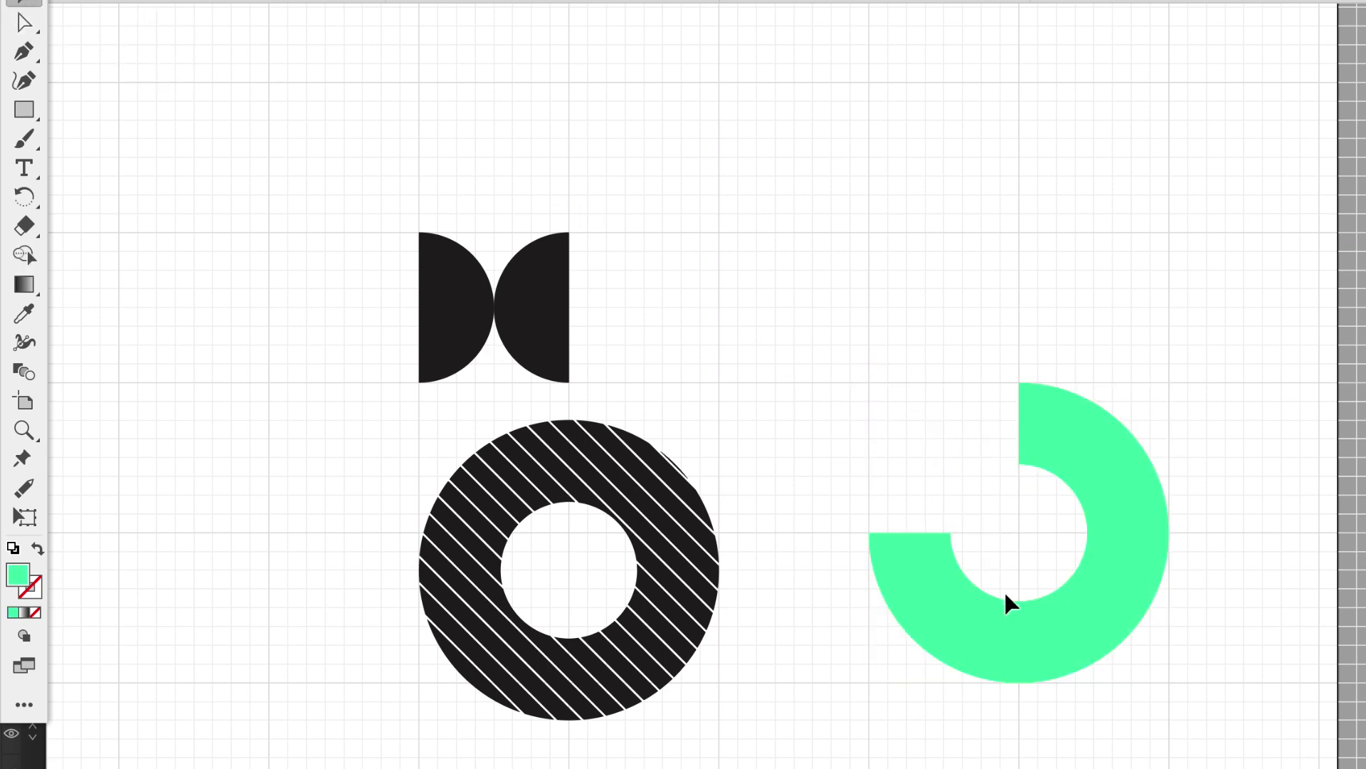
Step: Draw a vertical stroked line with the Pen tool from above the C-shape down to its top
{"action": "scroll", "coordinate": [1018, 602], "scroll_direction": "down", "scroll_amount": 3}
{"action": "scroll", "coordinate": [1018, 603], "scroll_direction": "left", "scroll_amount": 3}
{"action": "scroll", "coordinate": [996, 566], "scroll_direction": "up", "scroll_amount": 3}
{"action": "scroll", "coordinate": [996, 566], "scroll_direction": "right", "scroll_amount": 1}
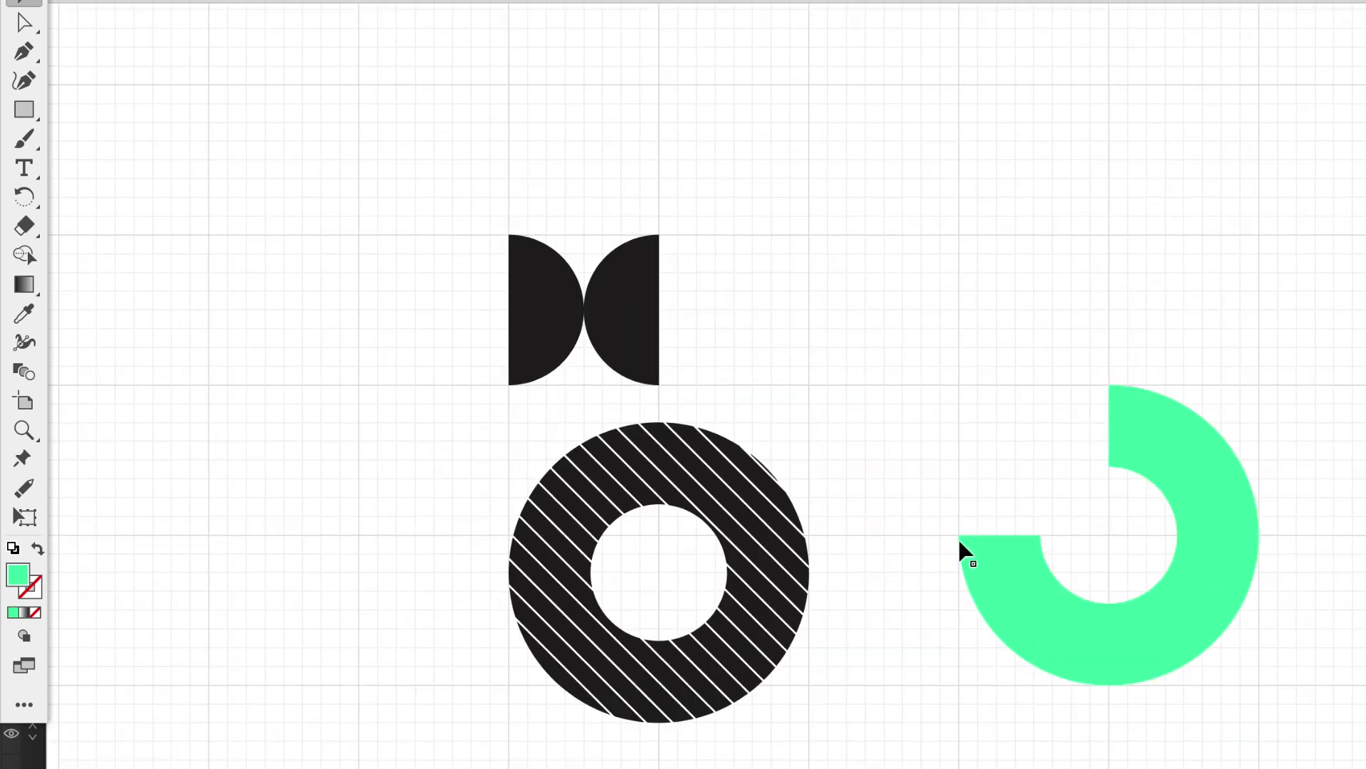
{"action": "scroll", "coordinate": [717, 492], "scroll_direction": "up", "scroll_amount": 2}
{"action": "scroll", "coordinate": [717, 492], "scroll_direction": "right", "scroll_amount": 2}
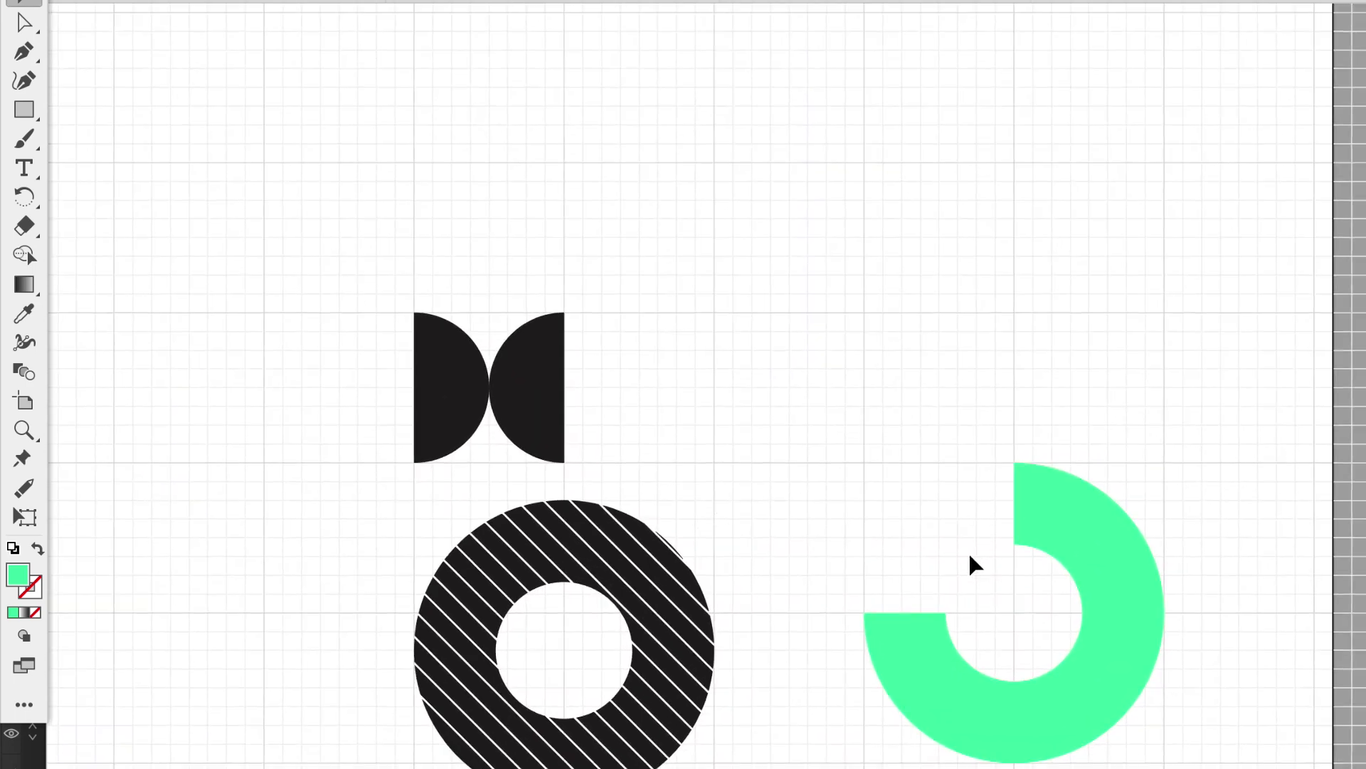
{"action": "scroll", "coordinate": [954, 558], "scroll_direction": "up", "scroll_amount": 2}
{"action": "scroll", "coordinate": [954, 557], "scroll_direction": "right", "scroll_amount": 1}
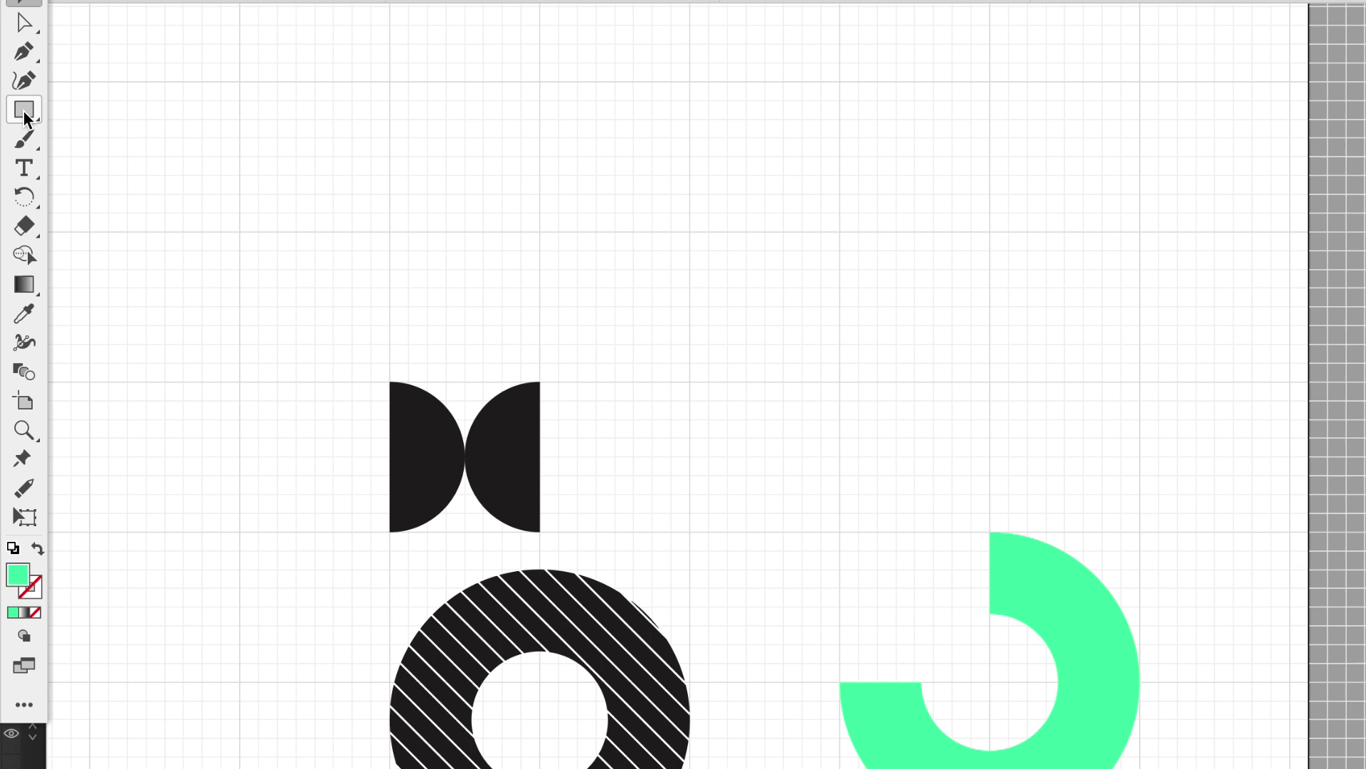
{"action": "left_click", "coordinate": [24, 51]}
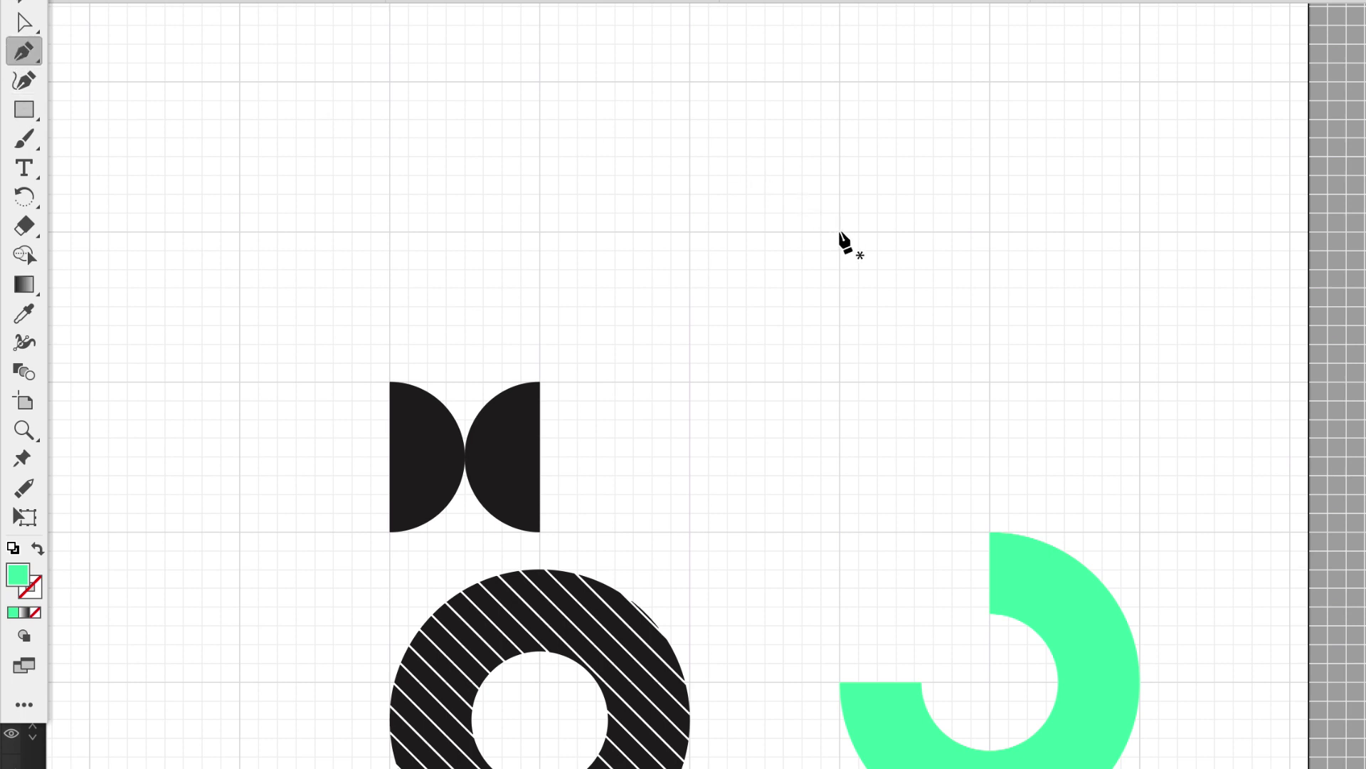
{"action": "left_click", "coordinate": [840, 232]}
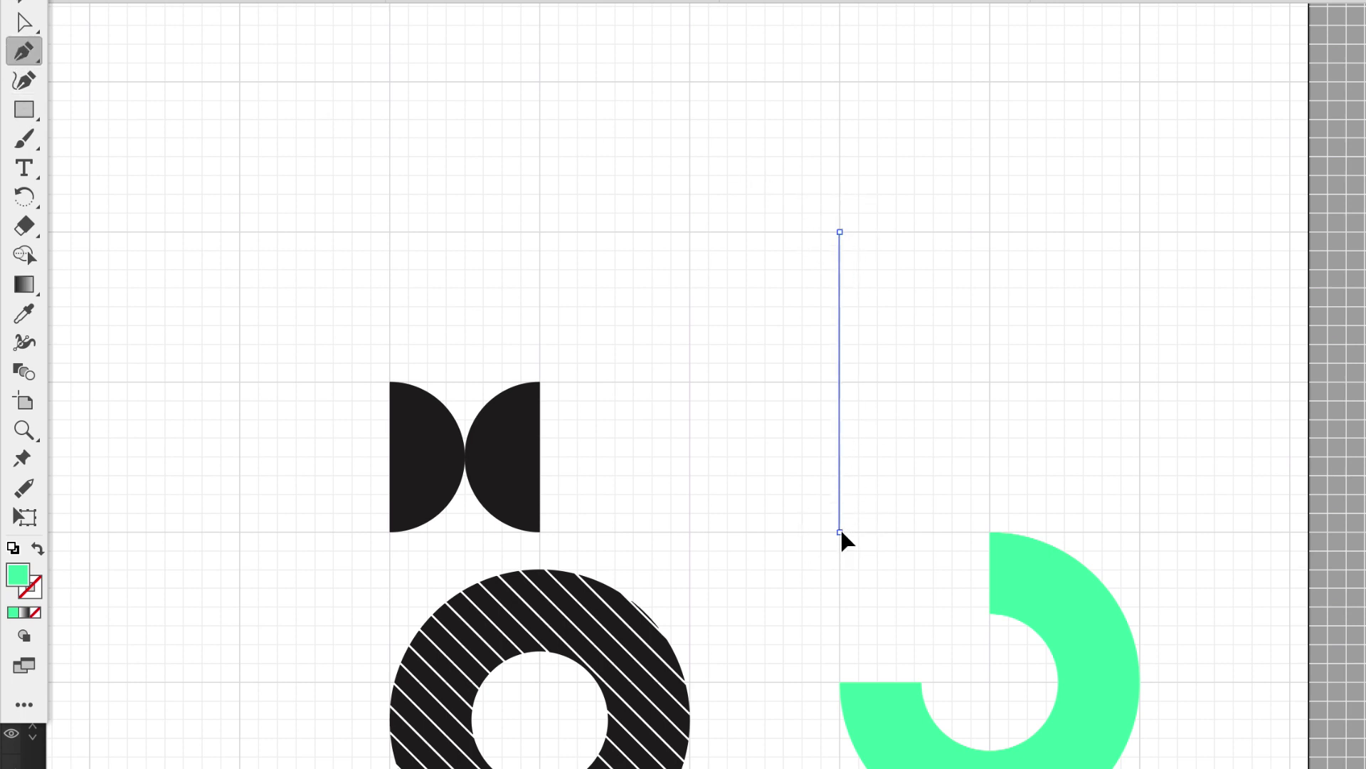
{"action": "left_click", "coordinate": [840, 532]}
{"action": "left_click", "coordinate": [37, 548]}
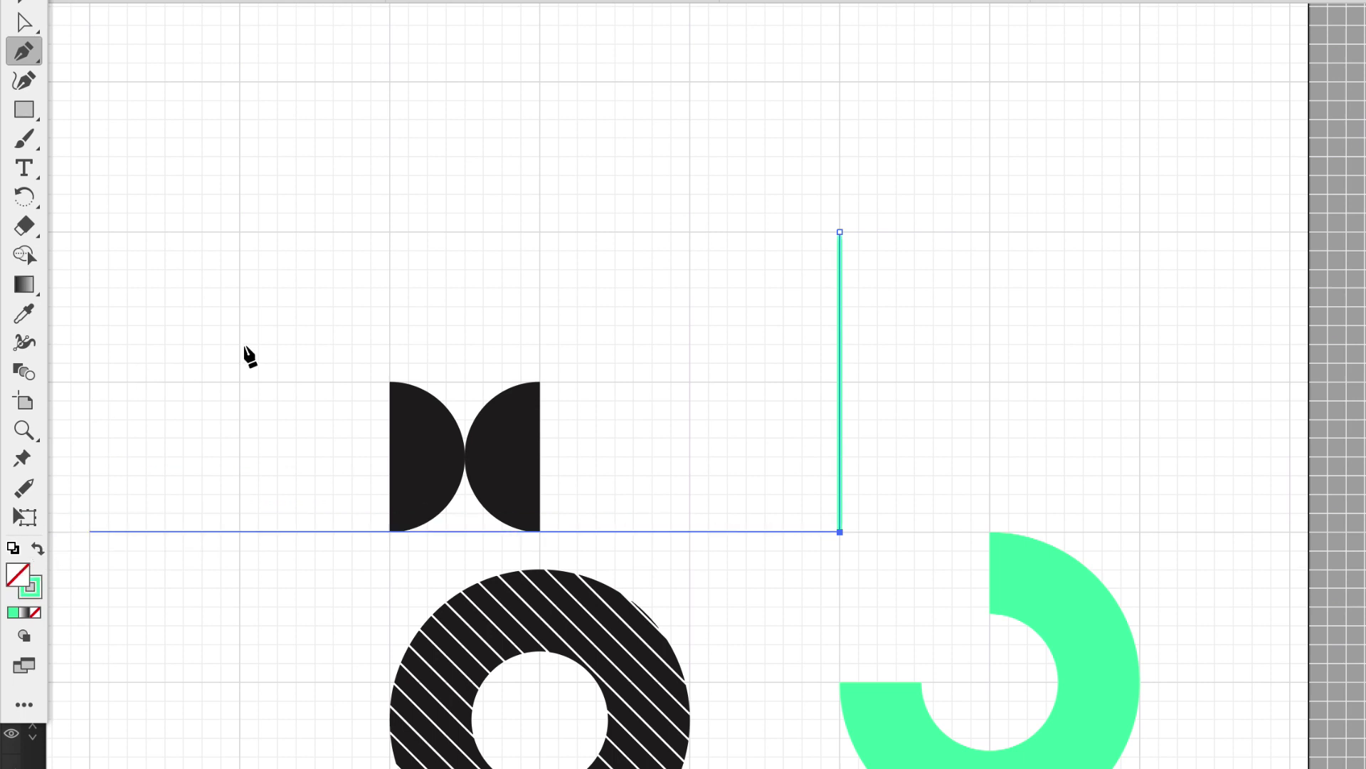
{"action": "key", "text": "v"}
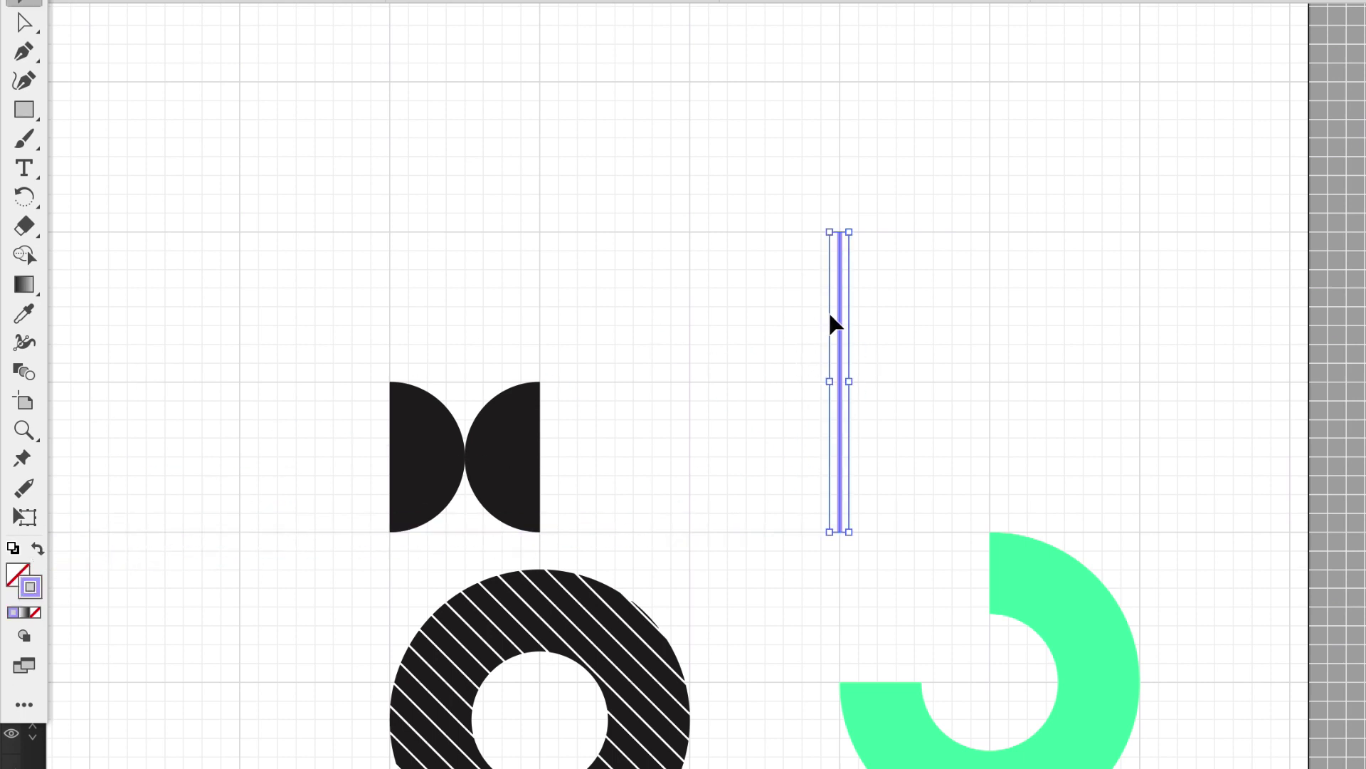
Step: Copy the line slightly right and repeat with Cmd+D into a row of evenly spaced lines
{"action": "left_click_drag", "start_coordinate": [843, 329], "coordinate": [859, 329]}
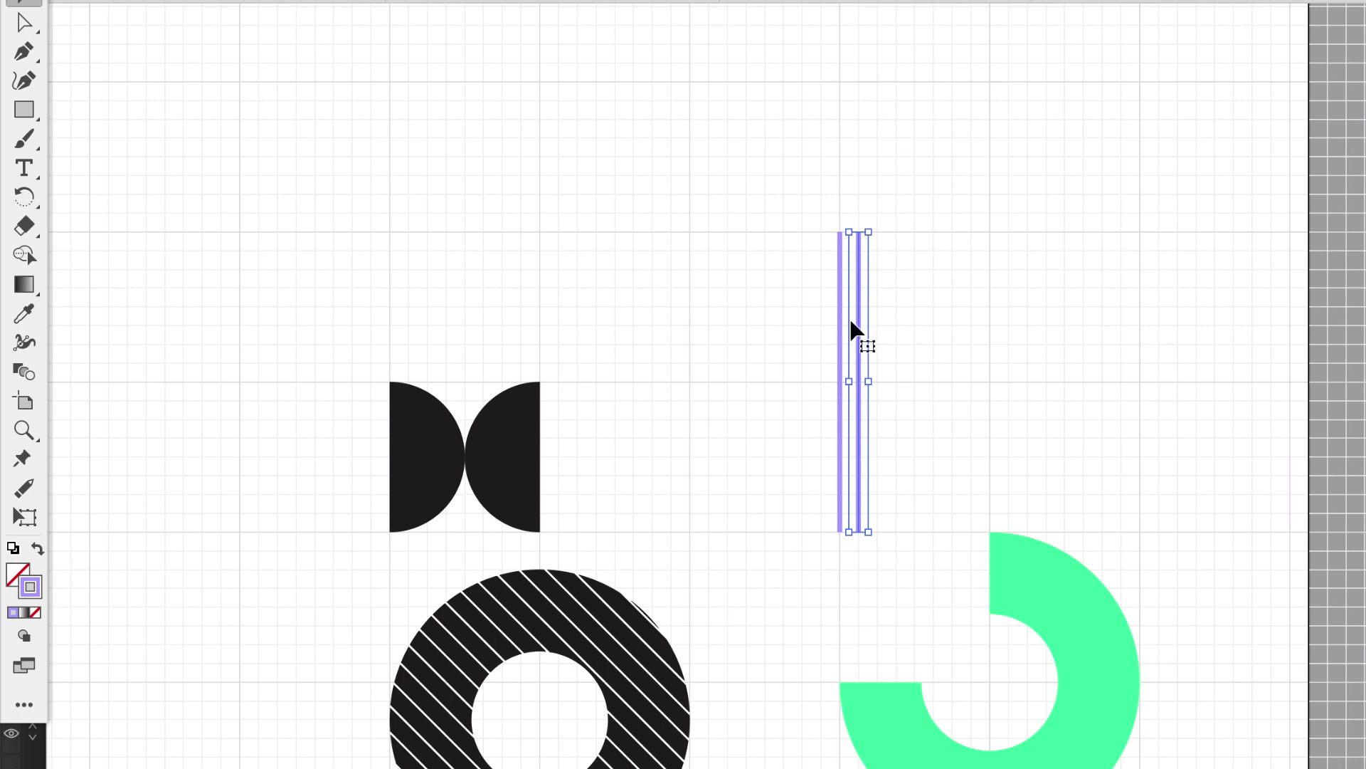
{"action": "key", "text": "a"}
{"action": "key", "text": "super+d"}
{"action": "key", "text": "super+d"}
{"action": "key", "text": "super+d"}
{"action": "key", "text": "super+d"}
{"action": "key", "text": "super+d"}
{"action": "key", "text": "super+d"}
{"action": "key", "text": "super+d"}
{"action": "key", "text": "super+d"}
{"action": "key", "text": "super+d"}
{"action": "key", "text": "super+d"}
{"action": "key", "text": "super+d"}
{"action": "key", "text": "super+d"}
{"action": "key", "text": "super+d"}
{"action": "key", "text": "super+d"}
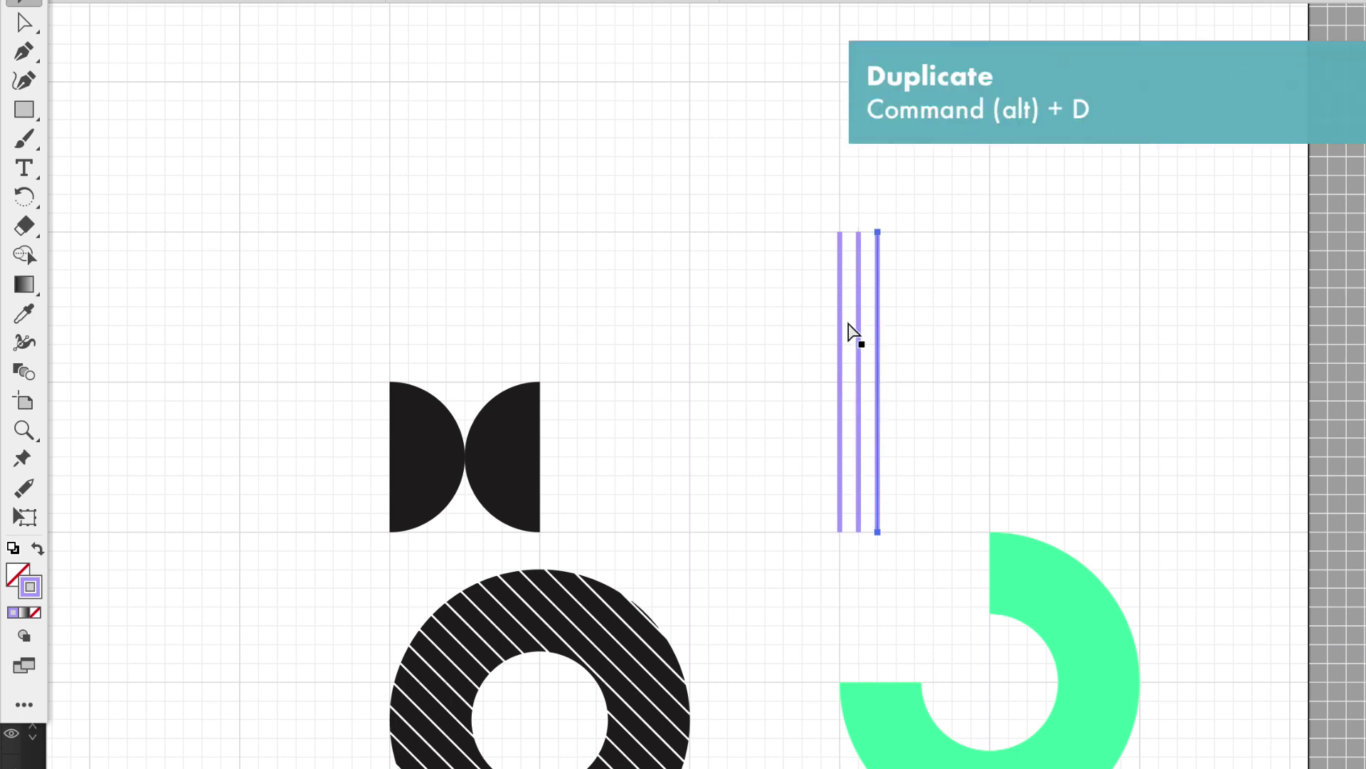
{"action": "key", "text": "super+d"}
{"action": "key", "text": "super+d"}
{"action": "key", "text": "super+d"}
{"action": "key", "text": "super+d"}
{"action": "key", "text": "super+d"}
{"action": "key", "text": "super+d"}
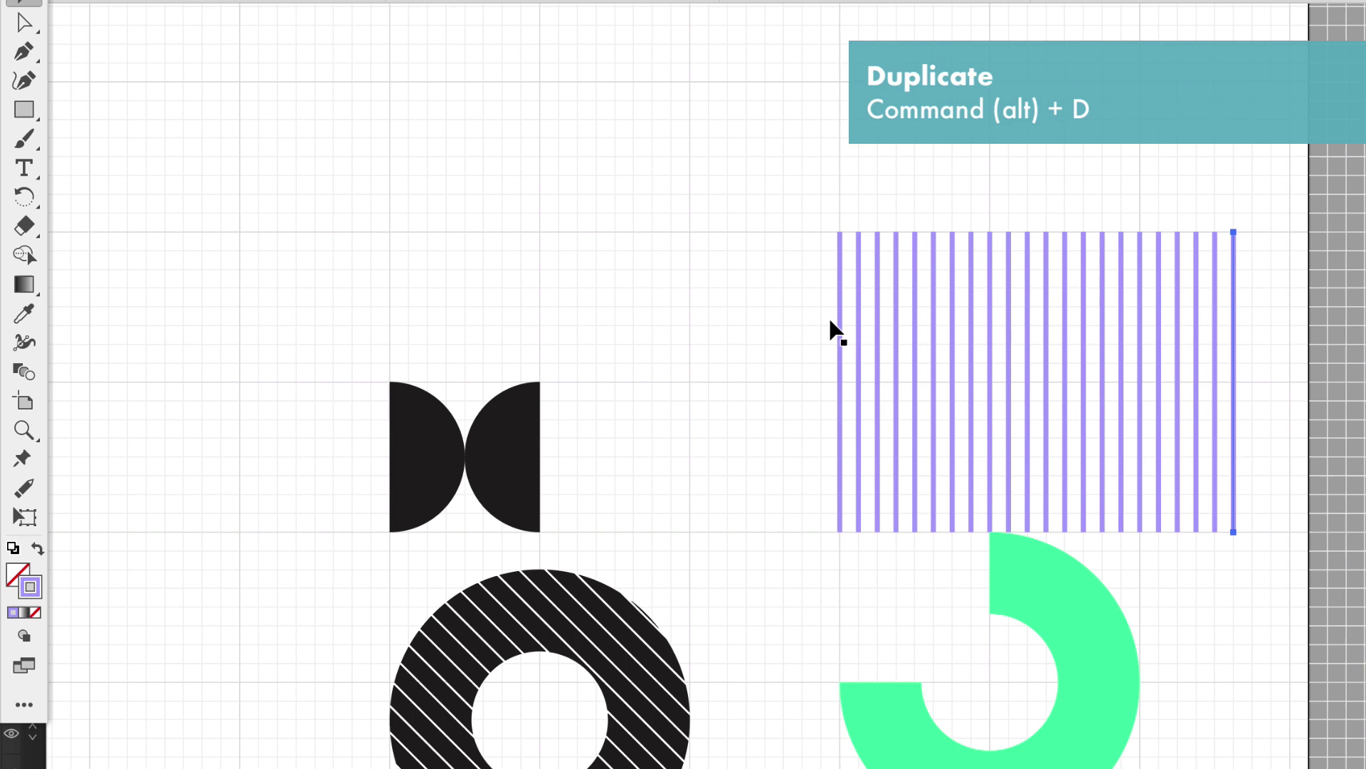
Step: Select all the vertical lines and rotate the block about 45 degrees
{"action": "key", "text": "v"}
{"action": "left_click_drag", "start_coordinate": [641, 116], "coordinate": [1260, 314]}
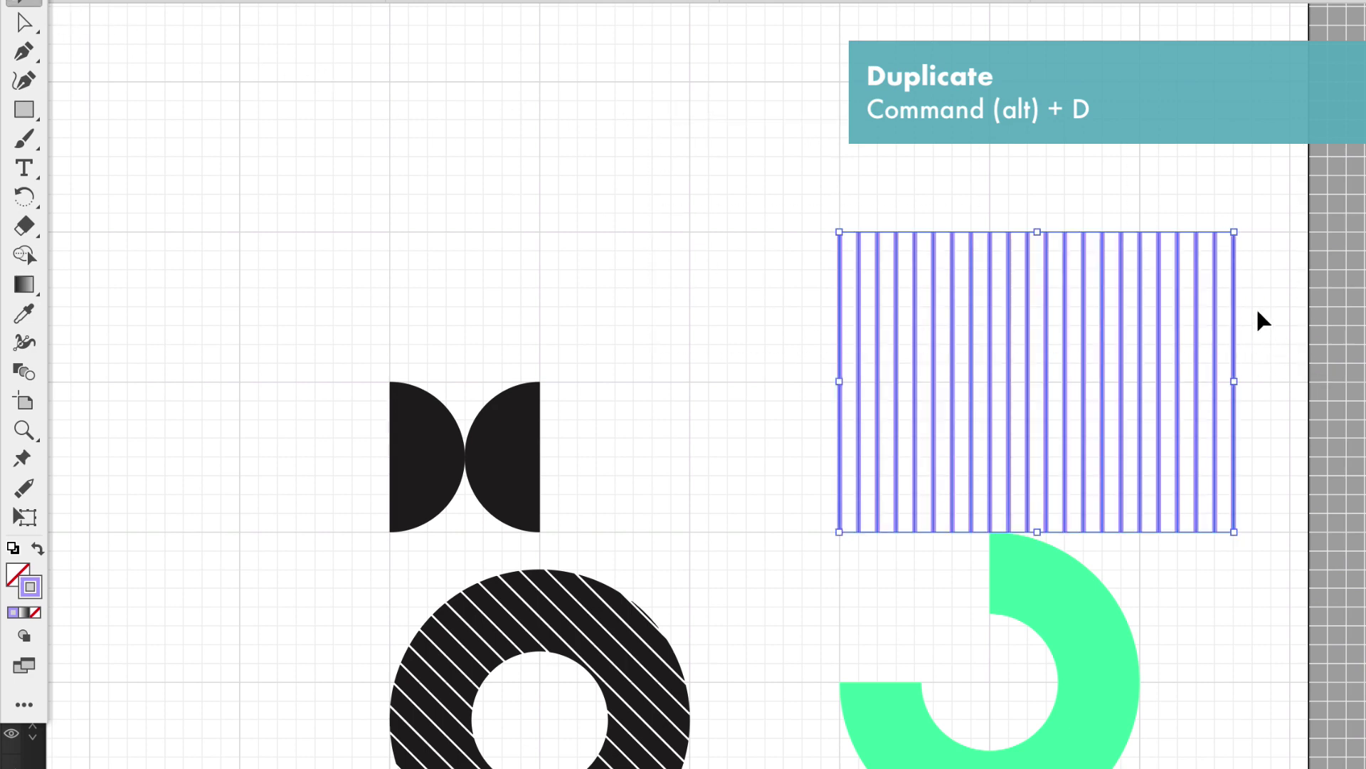
{"action": "right_click", "coordinate": [1112, 264]}
{"action": "left_click", "coordinate": [1256, 258]}
{"action": "left_click_drag", "start_coordinate": [1244, 221], "coordinate": [1112, 204]}
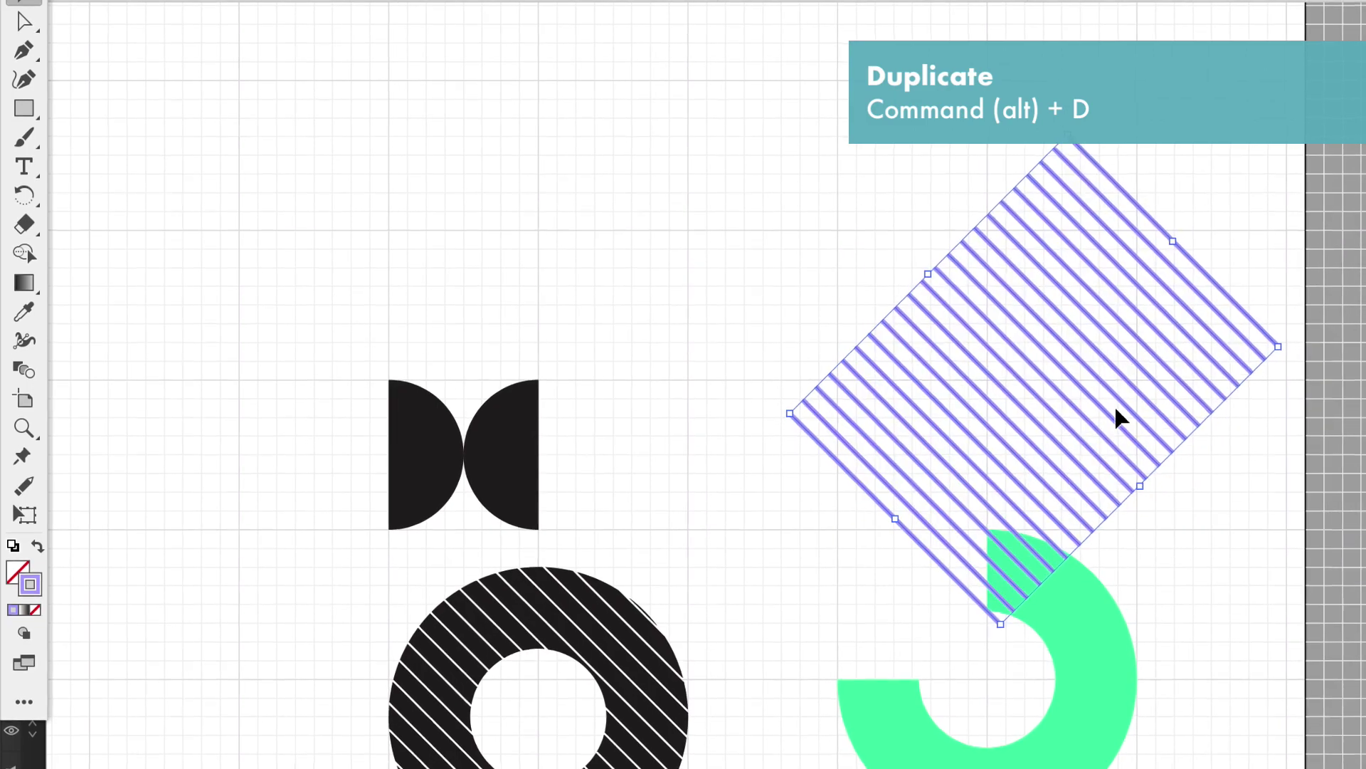
{"action": "left_click", "coordinate": [1076, 547]}
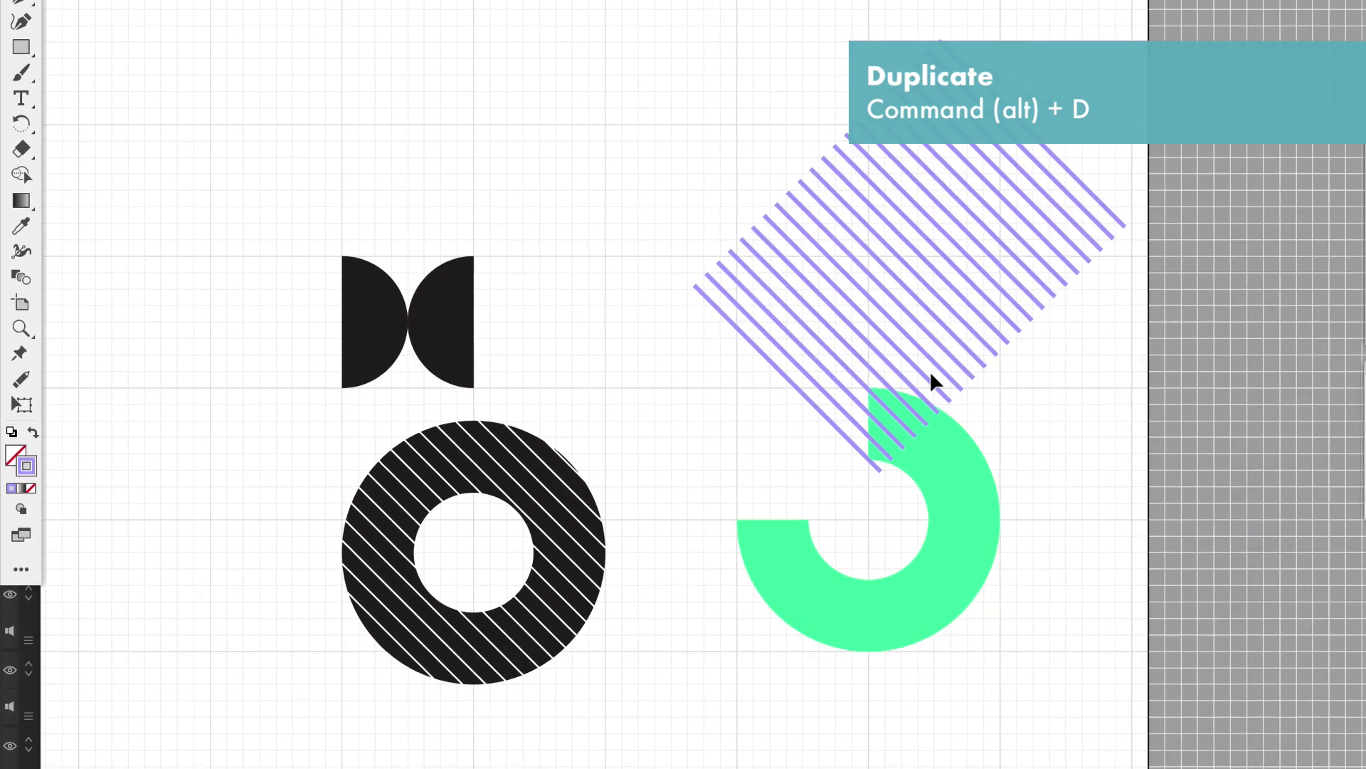
Step: Move the diagonal stripes over the green C-shape and select them together
{"action": "left_click_drag", "start_coordinate": [932, 346], "coordinate": [896, 620]}
{"action": "left_click", "coordinate": [775, 384]}
{"action": "mouse_move", "coordinate": [642, 266]}
{"action": "left_mouse_down"}
{"action": "mouse_move", "coordinate": [1026, 629]}
{"action": "mouse_move", "coordinate": [1082, 707]}
{"action": "left_mouse_up"}
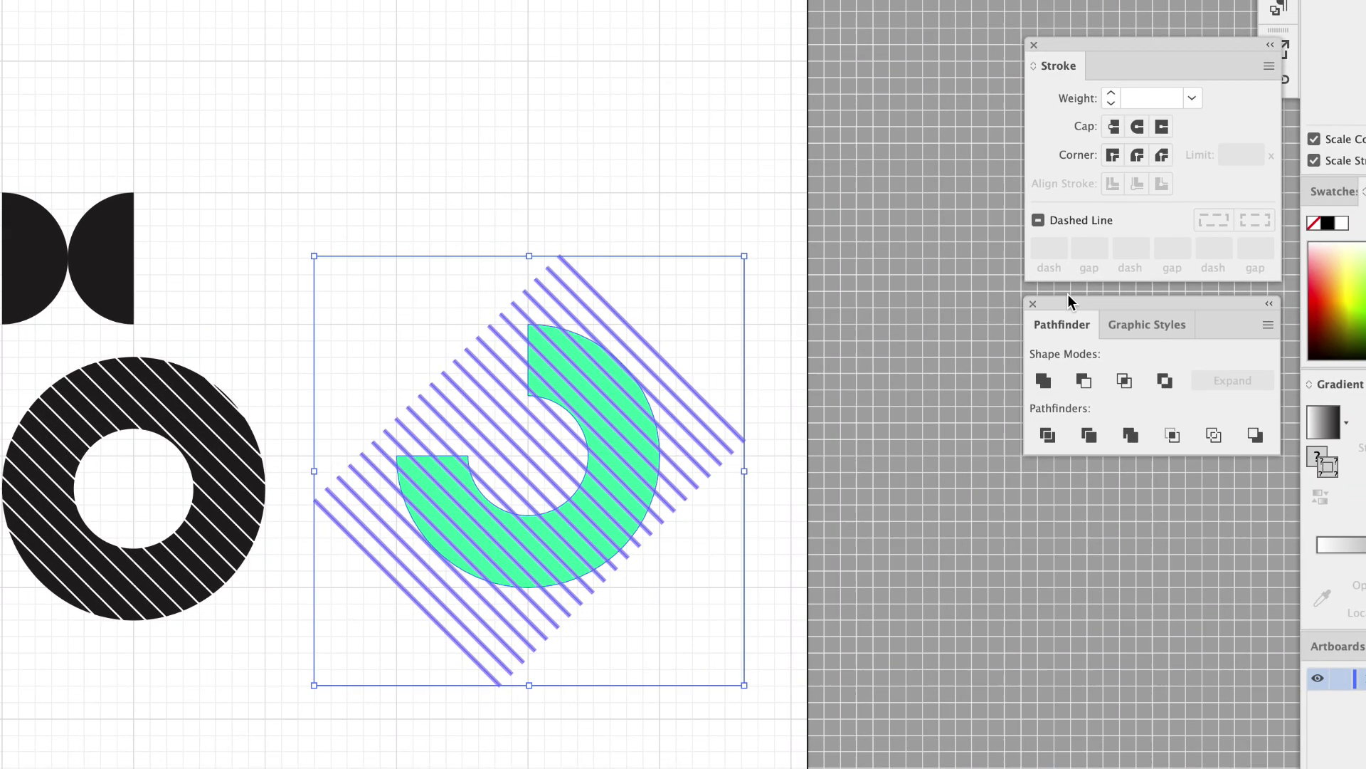
{"action": "left_click_drag", "start_coordinate": [1071, 302], "coordinate": [883, 303]}
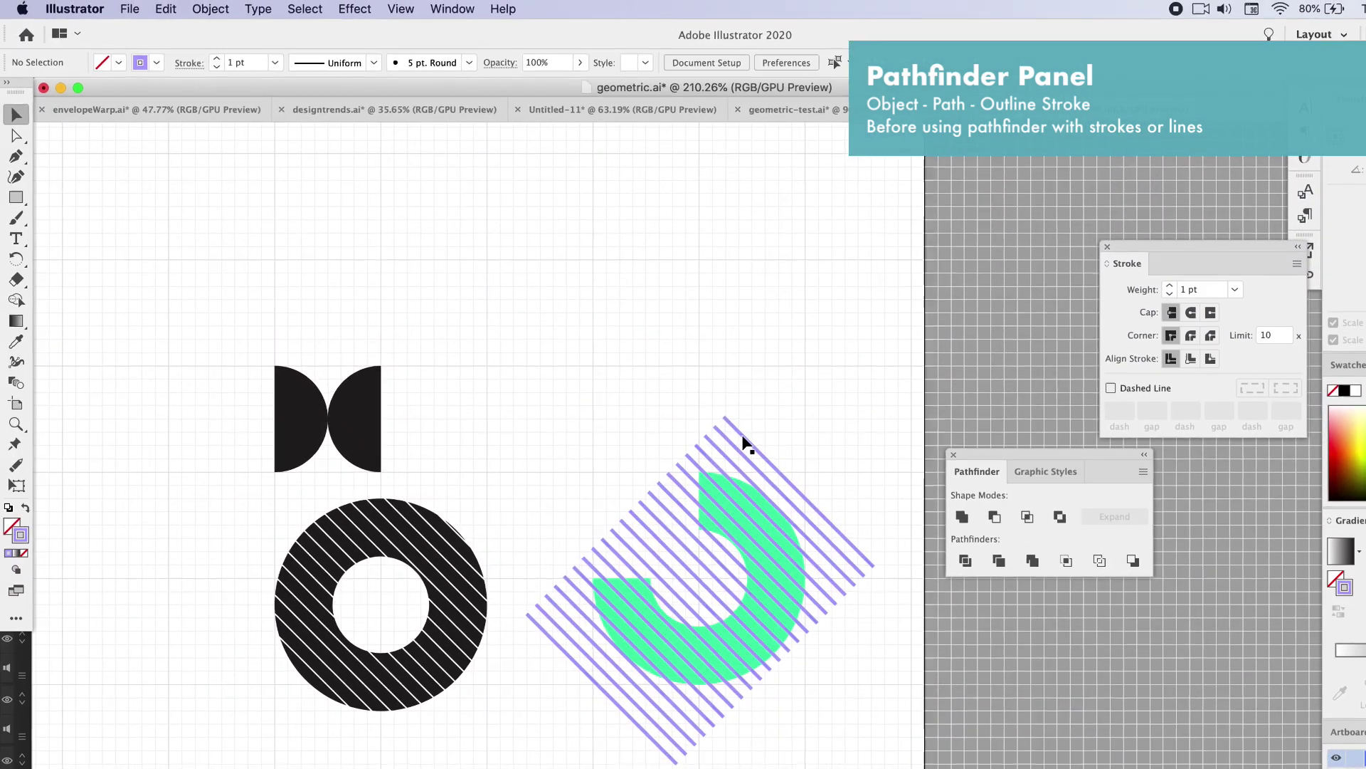
Step: Outline the stripe strokes and subtract them from the green C-shape with Minus Front
{"action": "left_click", "coordinate": [598, 321]}
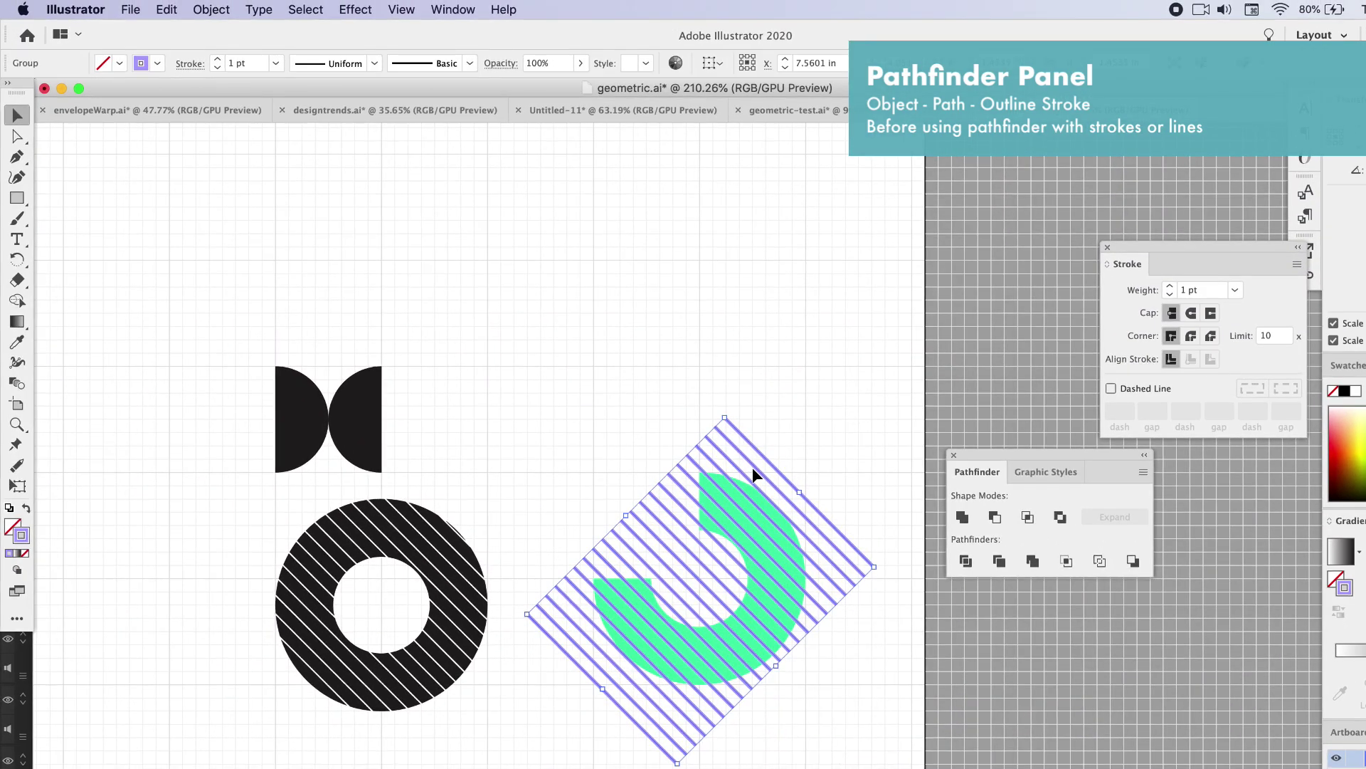
{"action": "left_click", "coordinate": [212, 10]}
{"action": "mouse_move", "coordinate": [306, 392]}
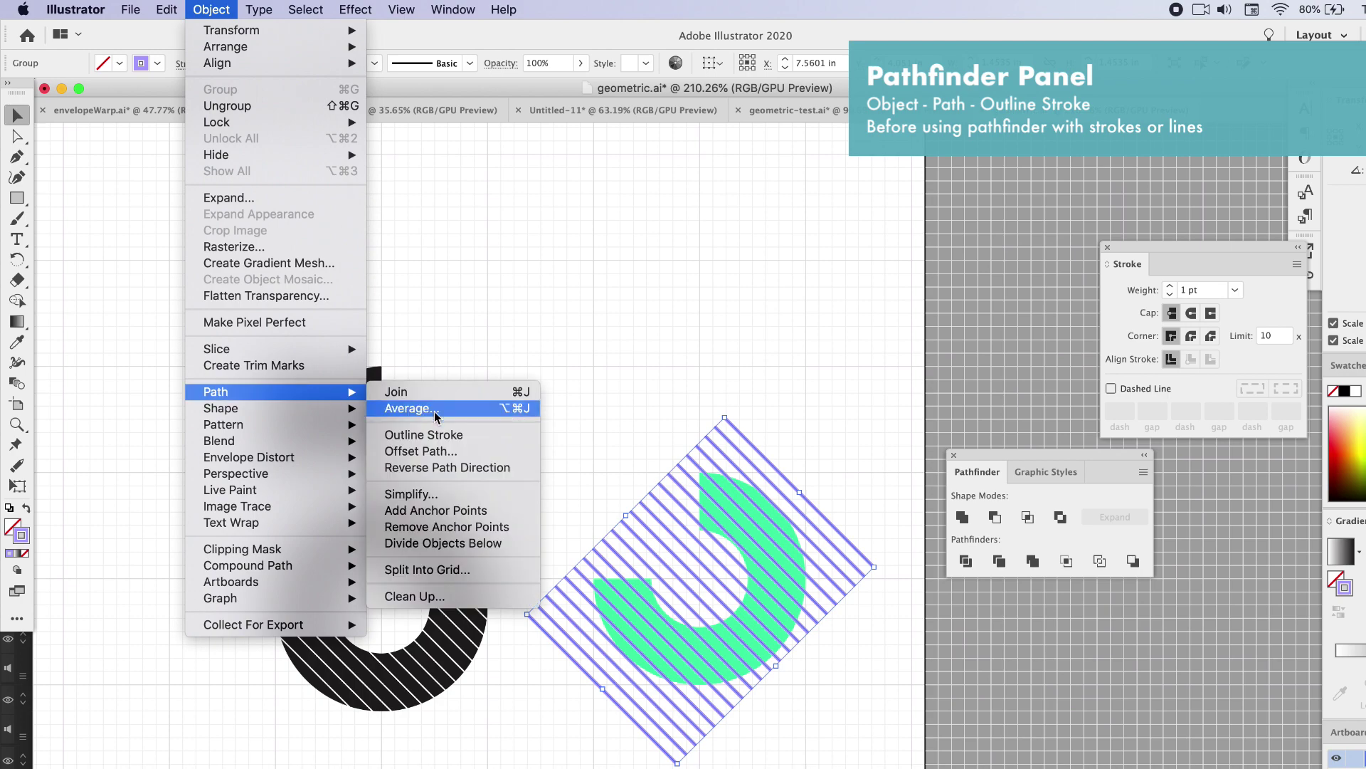
{"action": "left_click", "coordinate": [435, 435]}
{"action": "left_click", "coordinate": [605, 343]}
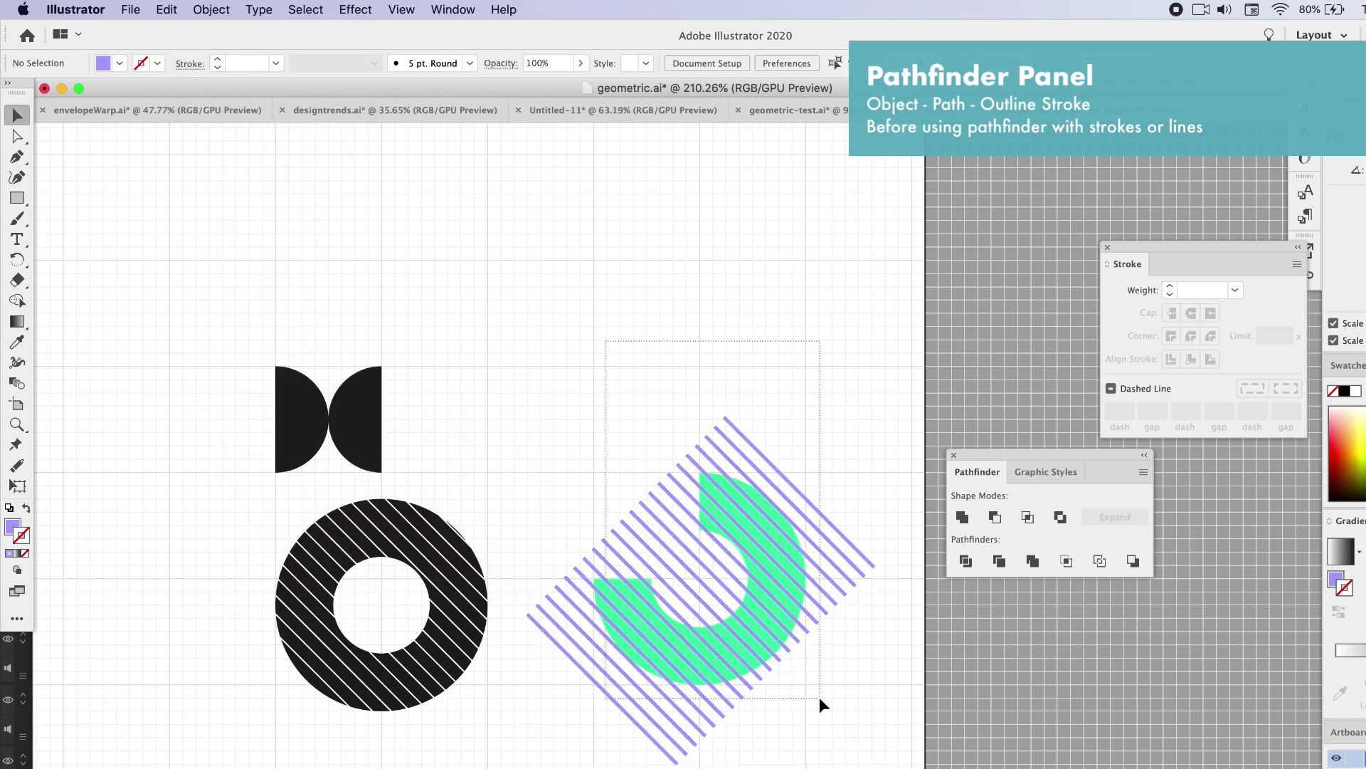
{"action": "left_click_drag", "start_coordinate": [818, 698], "coordinate": [820, 699]}
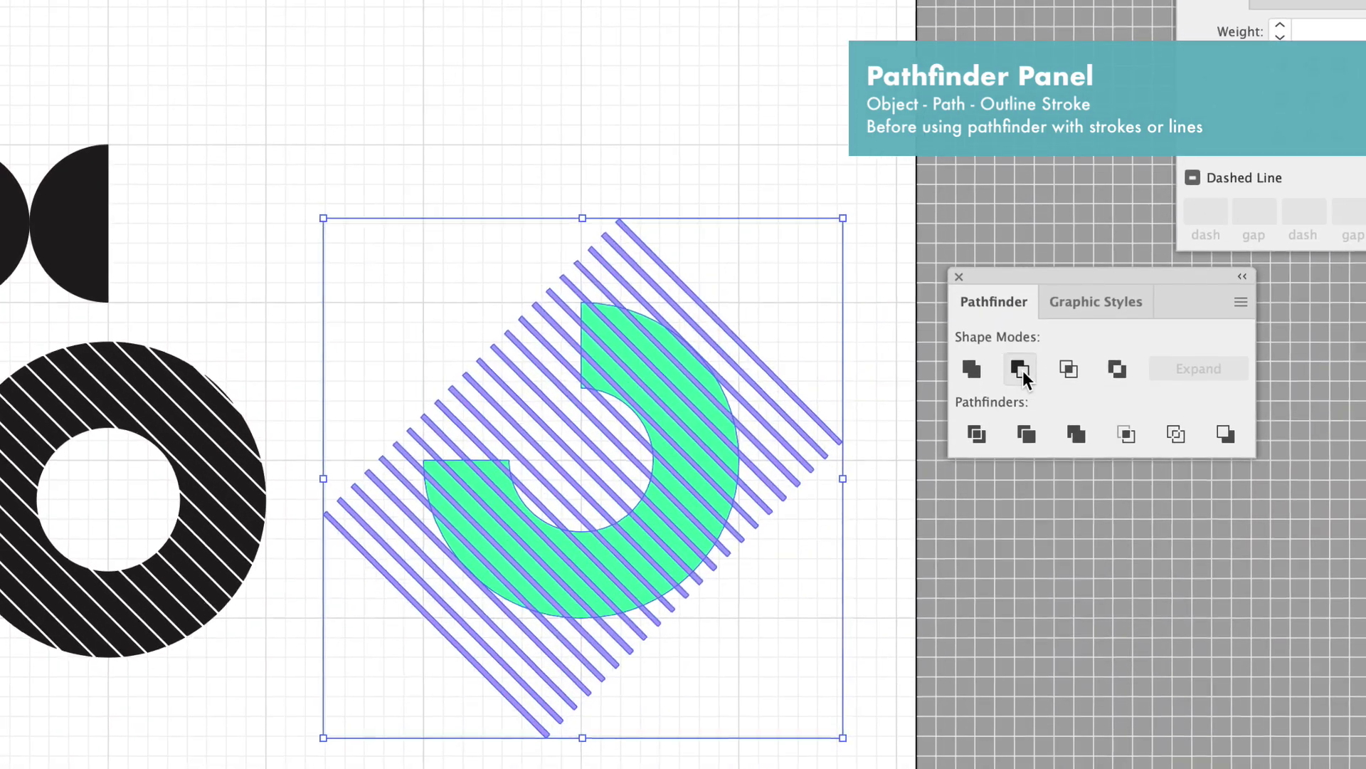
{"action": "left_click", "coordinate": [1016, 397]}
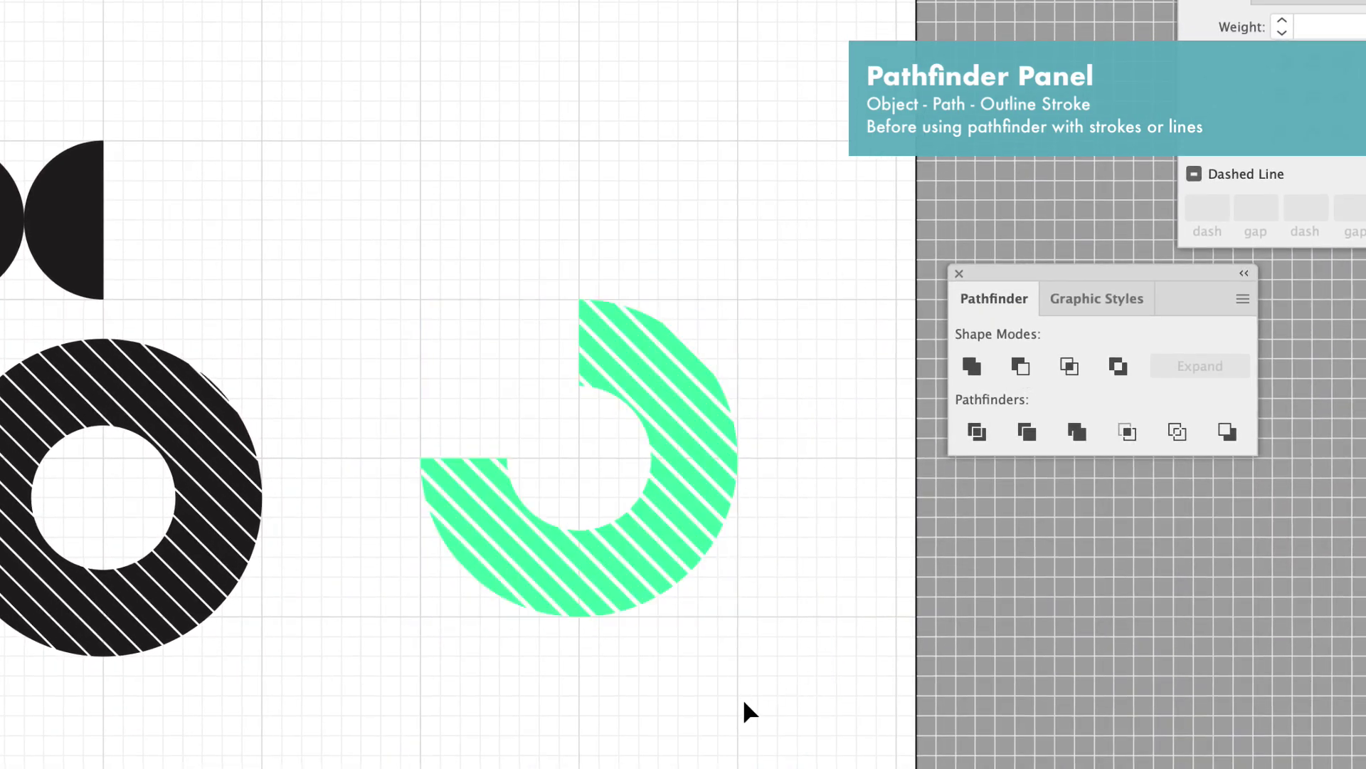
Step: Scroll left and down to view the striped C-shape beside the maroon, green and purple circles
{"action": "scroll", "coordinate": [478, 647], "scroll_direction": "left", "scroll_amount": 10}
{"action": "scroll", "coordinate": [479, 648], "scroll_direction": "down", "scroll_amount": 6}
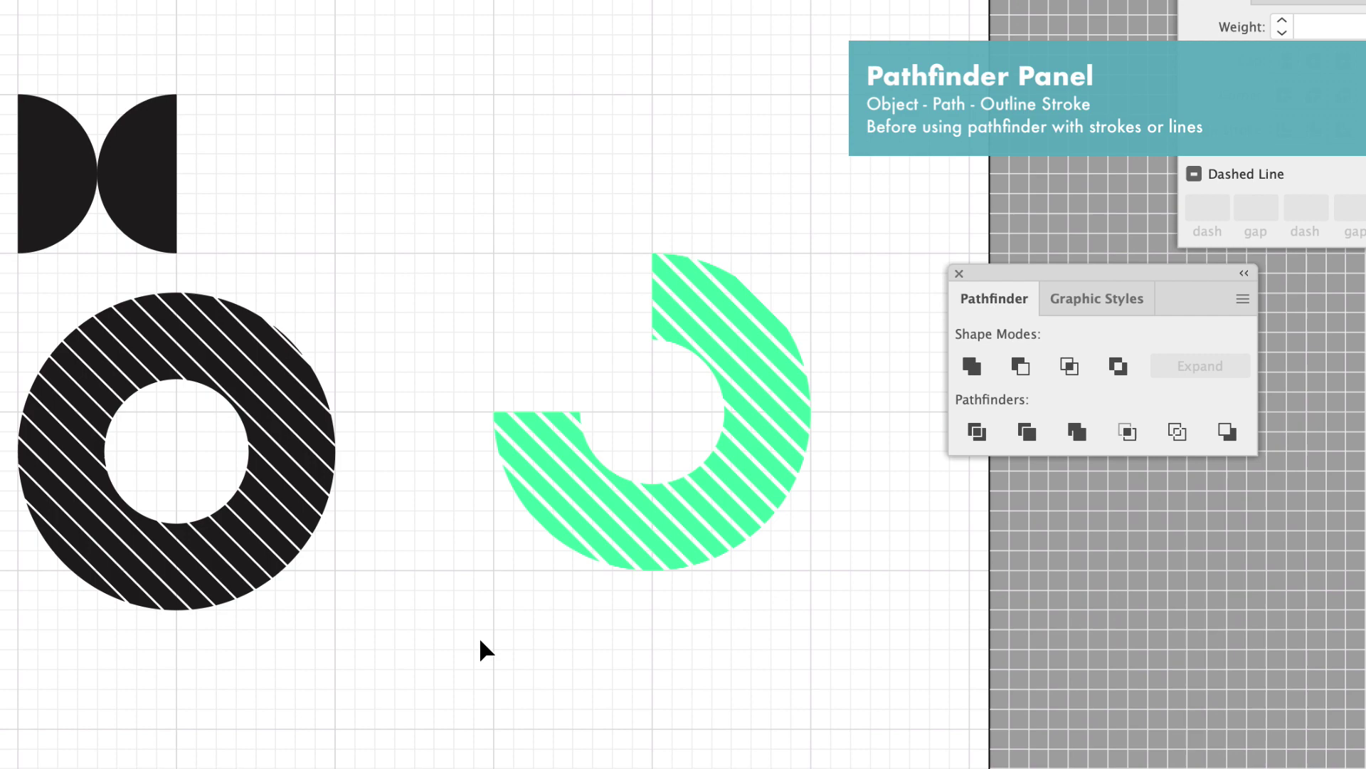
{"action": "scroll", "coordinate": [482, 630], "scroll_direction": "left", "scroll_amount": 8}
{"action": "scroll", "coordinate": [482, 630], "scroll_direction": "down", "scroll_amount": 8}
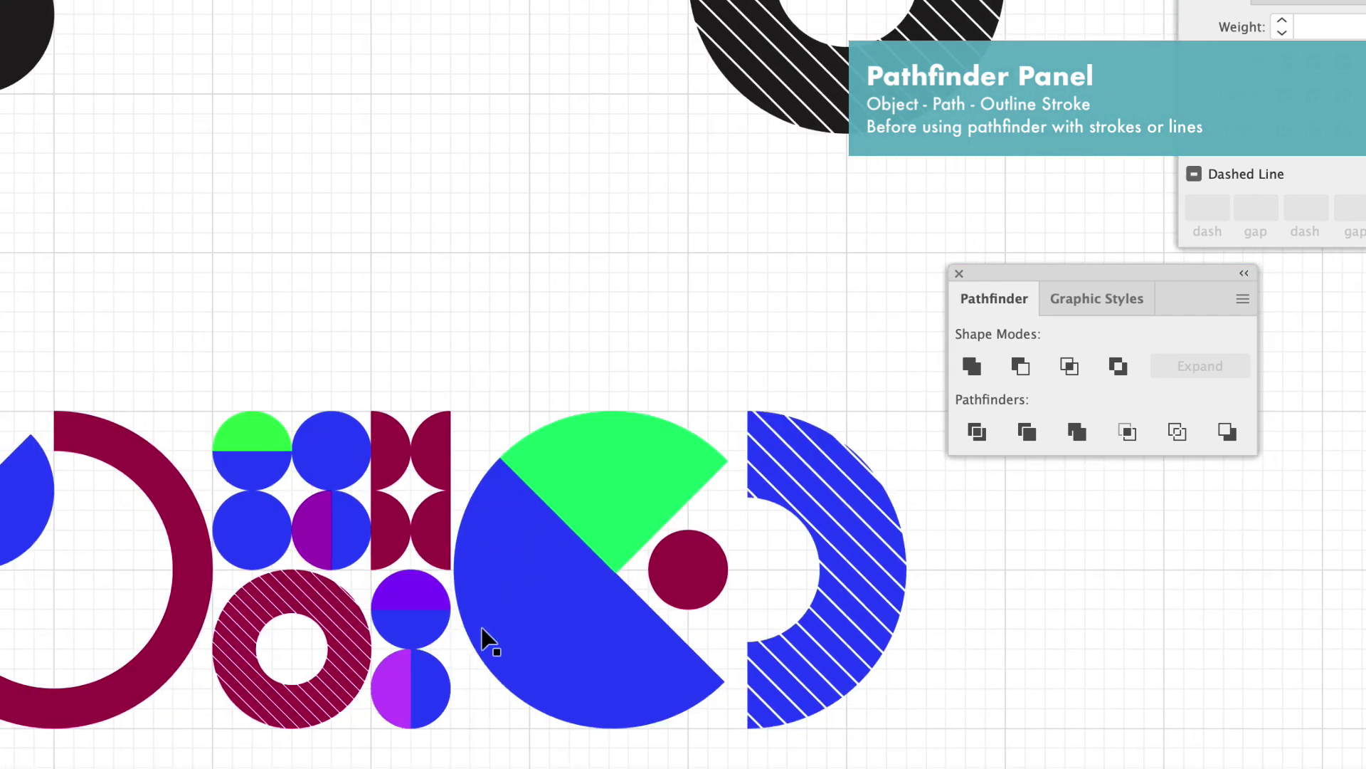